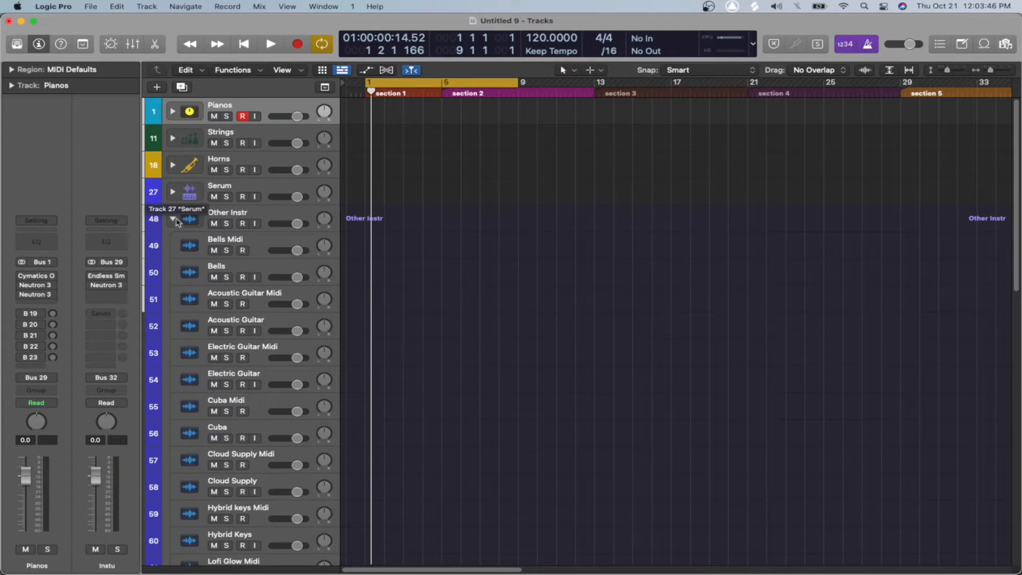
# Collapse the Other Instr stack and look through the tracks inside the Drums, Bass and Percs stacks
pyautogui.click(174, 218)
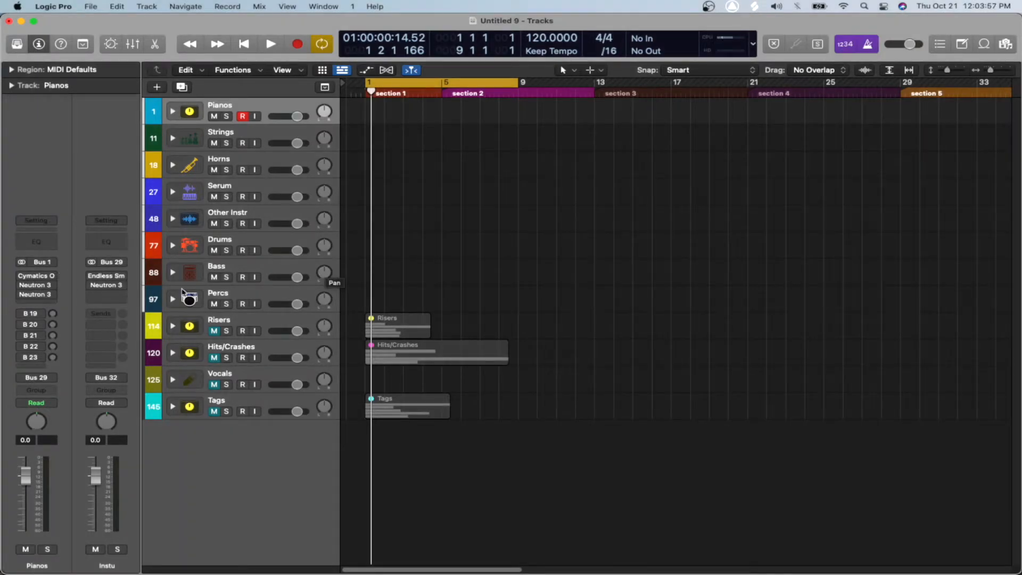
pyautogui.click(172, 244)
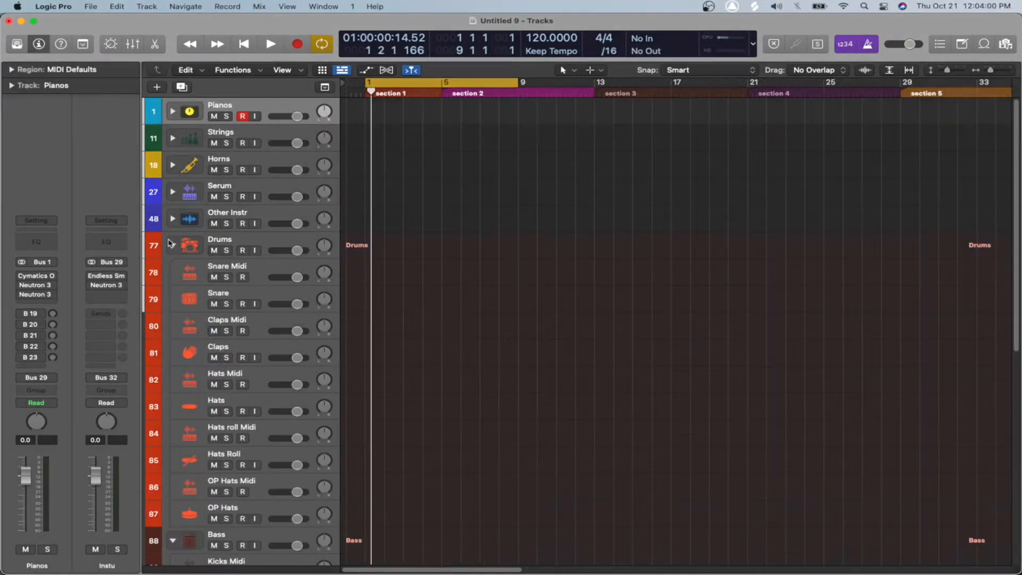
pyautogui.click(172, 245)
pyautogui.click(172, 273)
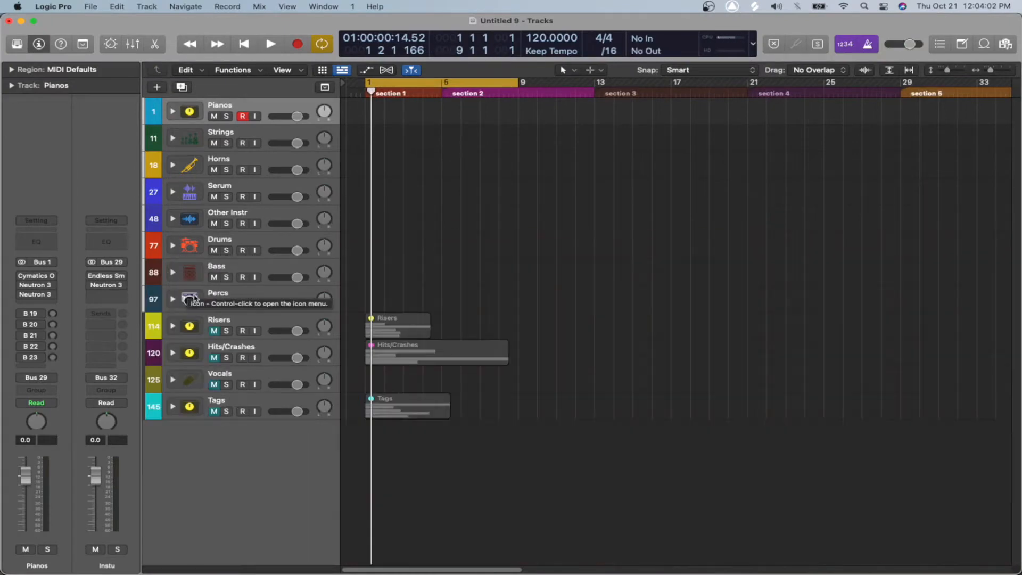
pyautogui.click(171, 299)
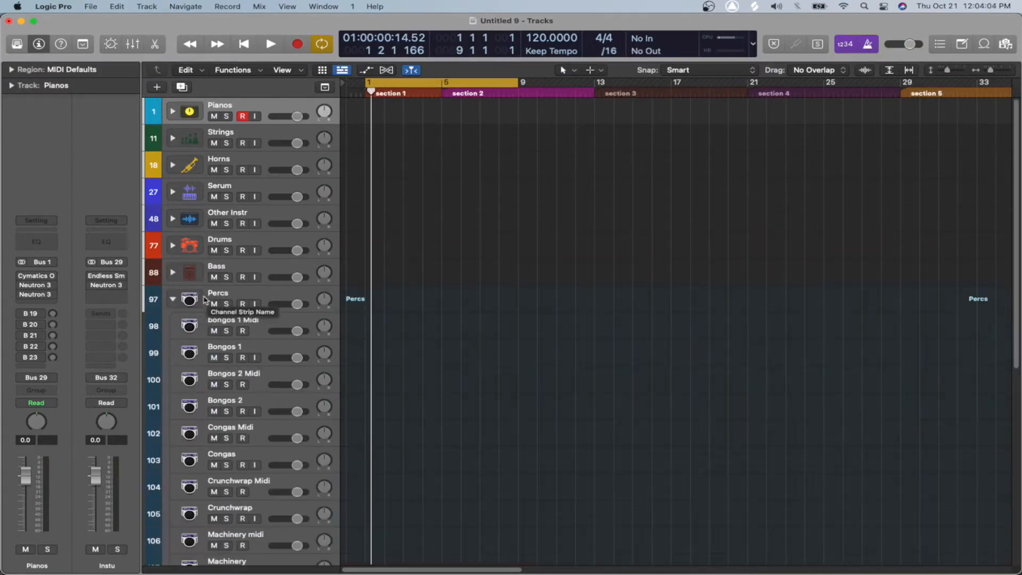
pyautogui.click(173, 300)
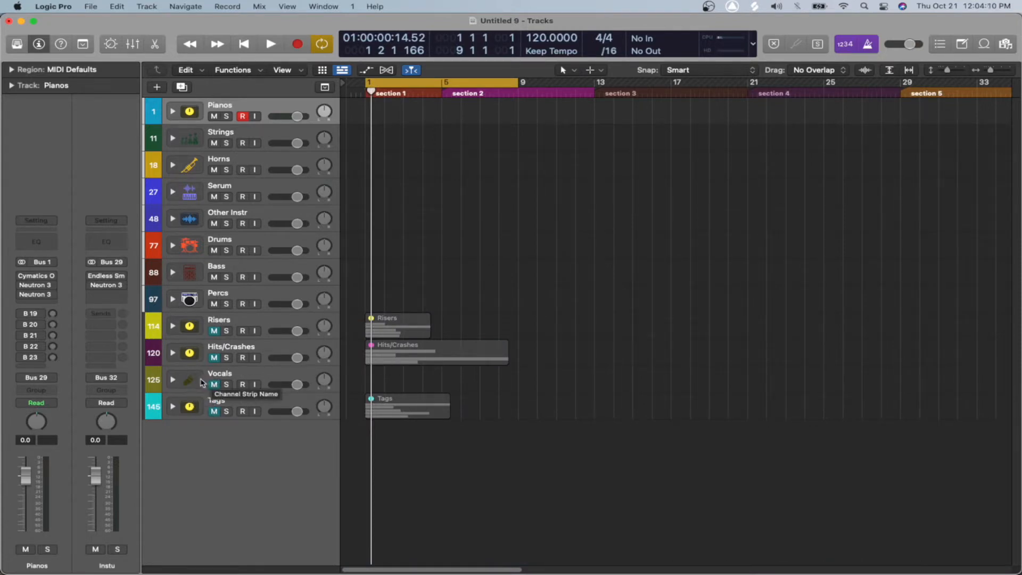
# Look through the tracks inside the Vocals and Tags stacks, closing each stack again
pyautogui.click(172, 379)
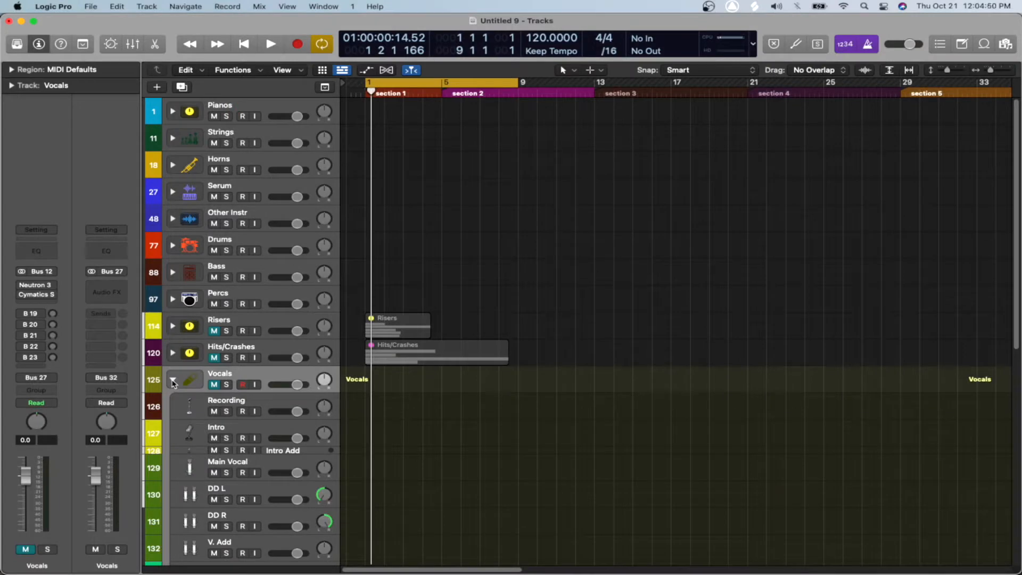
pyautogui.scroll(-3, 396, 489)
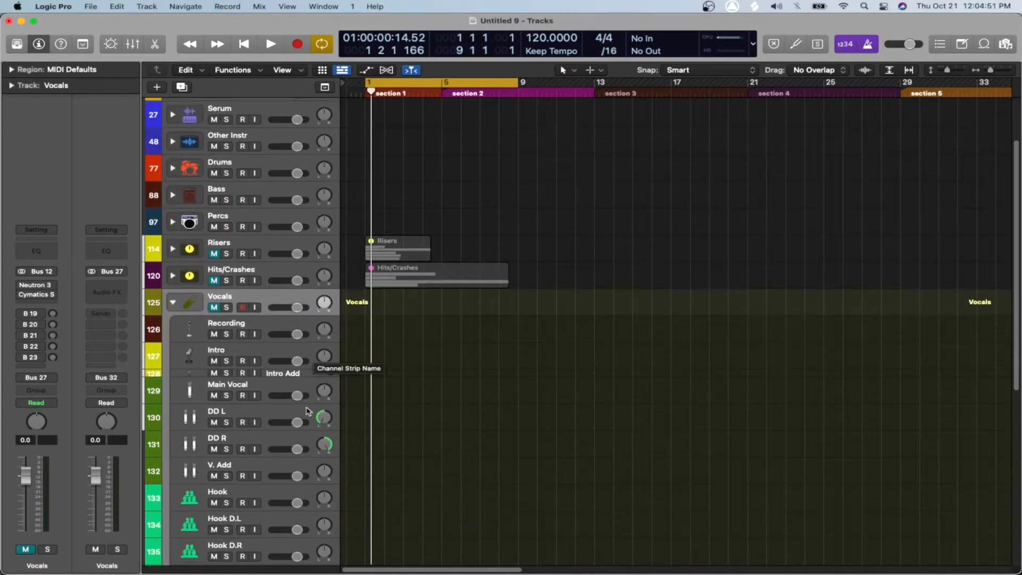
pyautogui.click(173, 301)
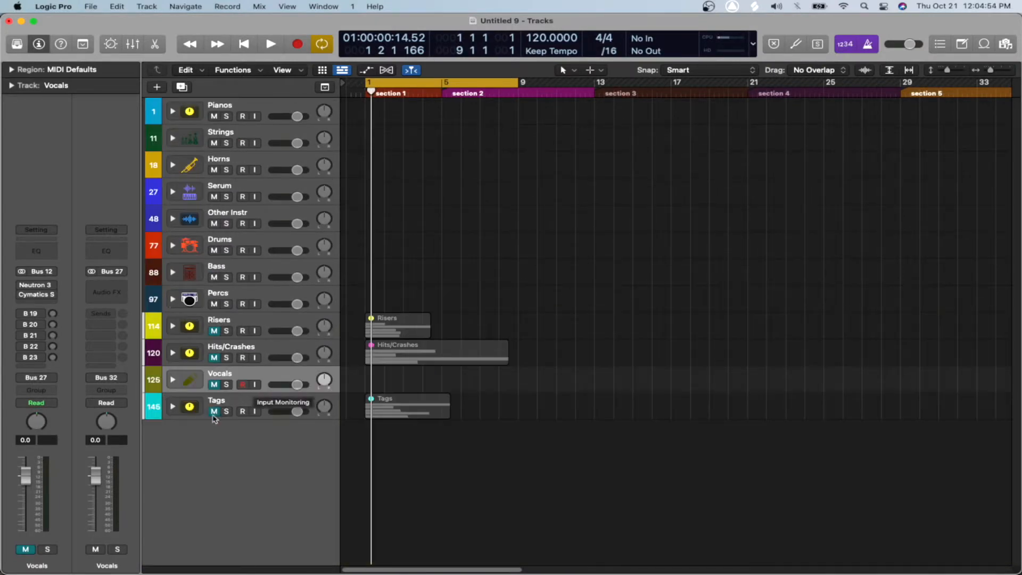
pyautogui.click(173, 406)
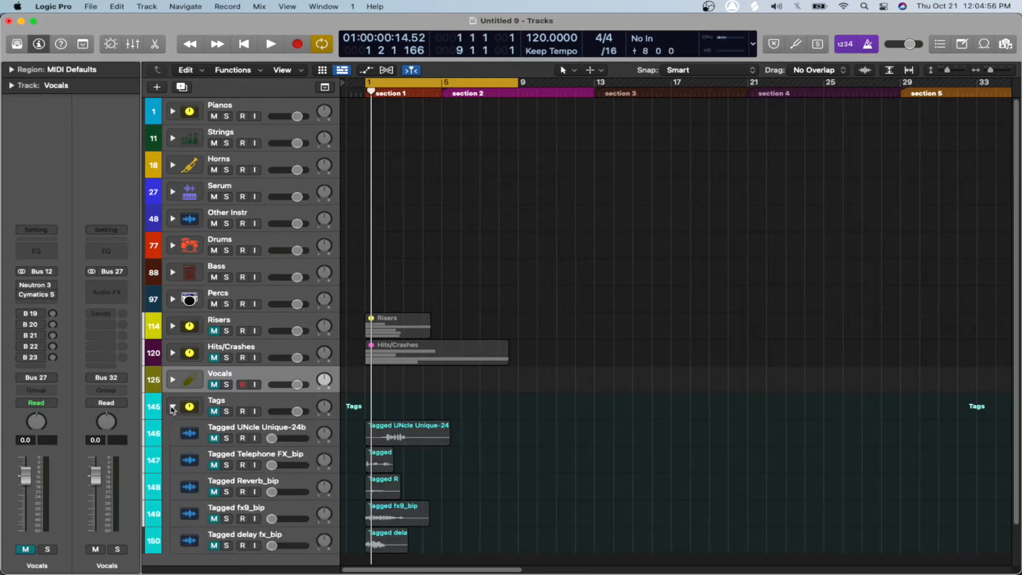
pyautogui.click(173, 407)
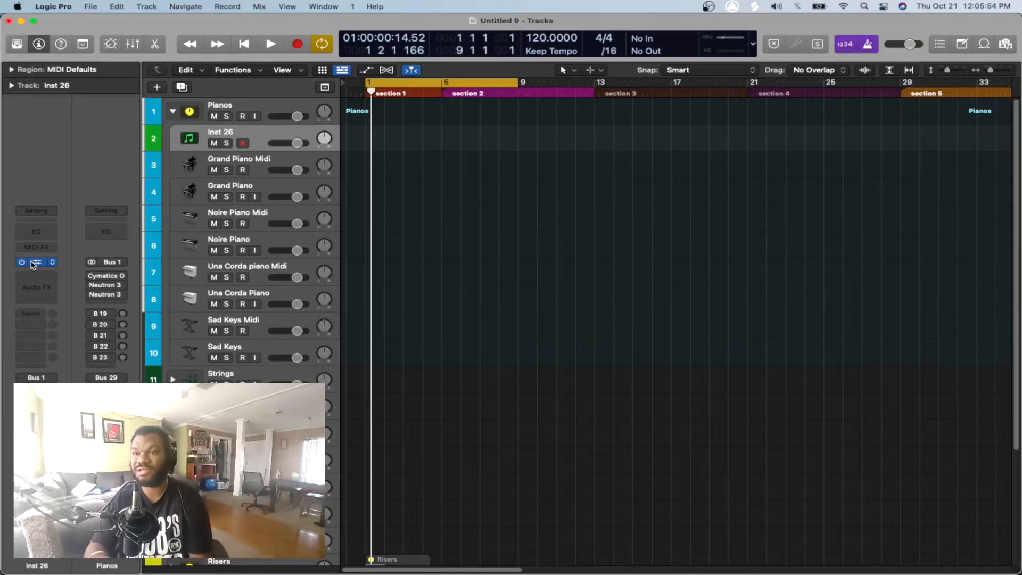
# Open Captain Chords on the Inst 26 track and set its key to G#
pyautogui.click(34, 262)
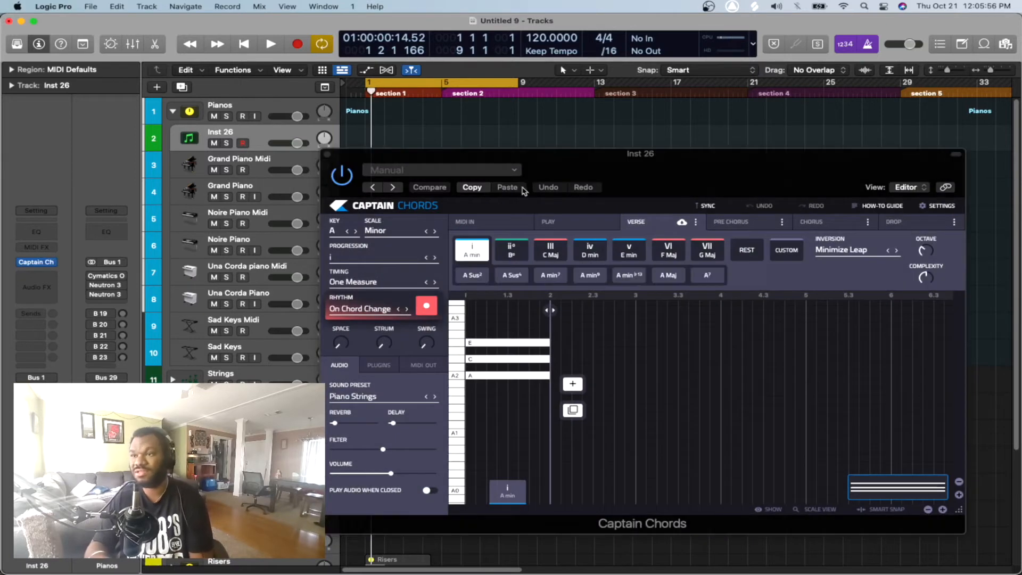
pyautogui.moveTo(542, 148); pyautogui.dragTo(482, 40)
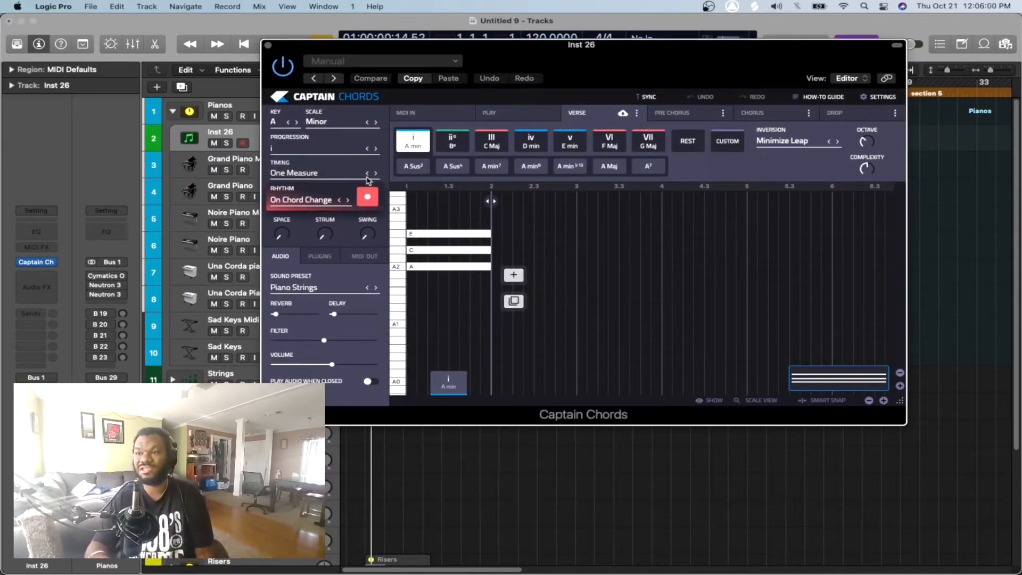
pyautogui.click(286, 123)
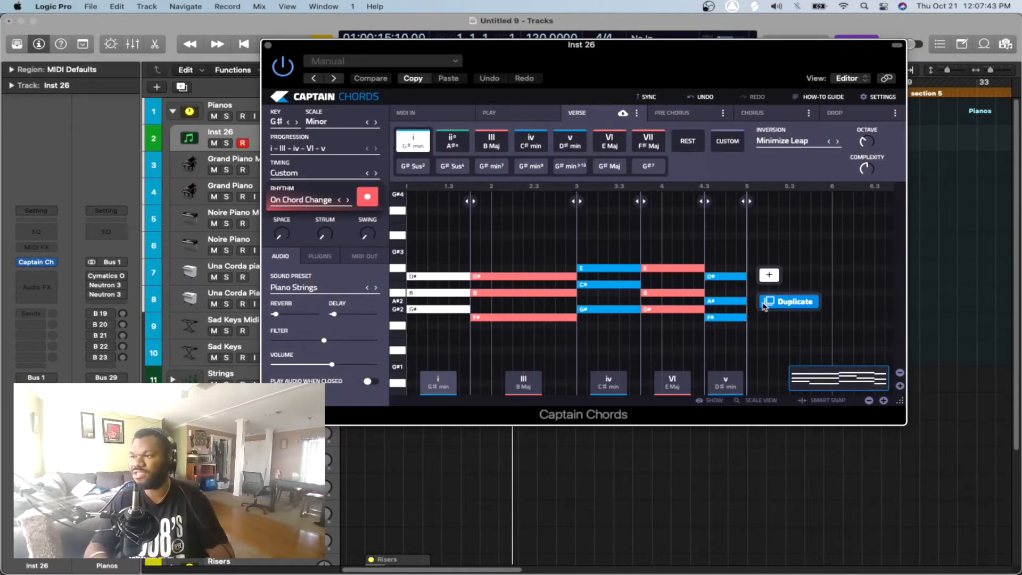
# Duplicate the five-chord verse progression and use the VII chord (F# Maj) in the copied half
pyautogui.click(765, 306)
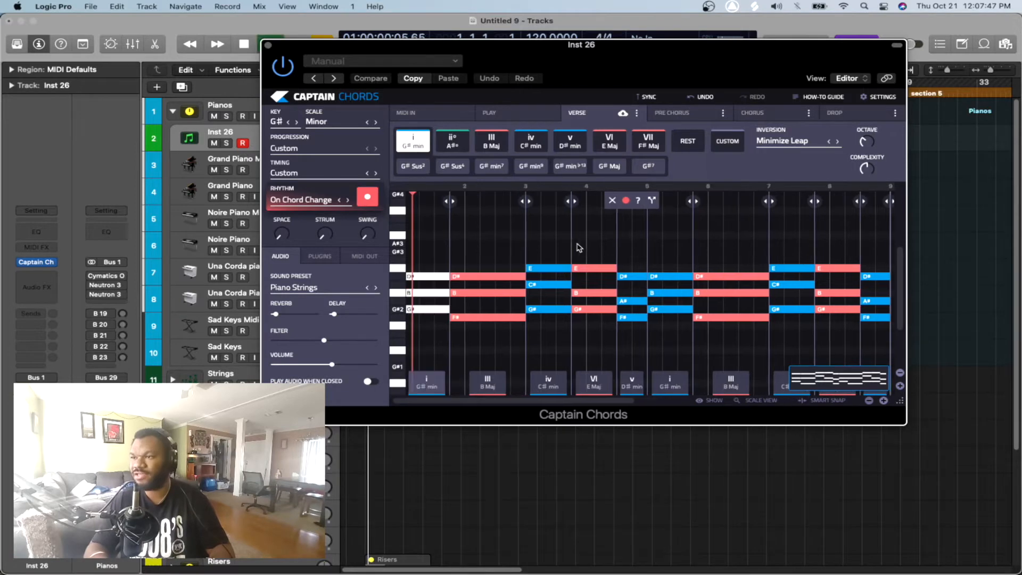
pyautogui.click(652, 145)
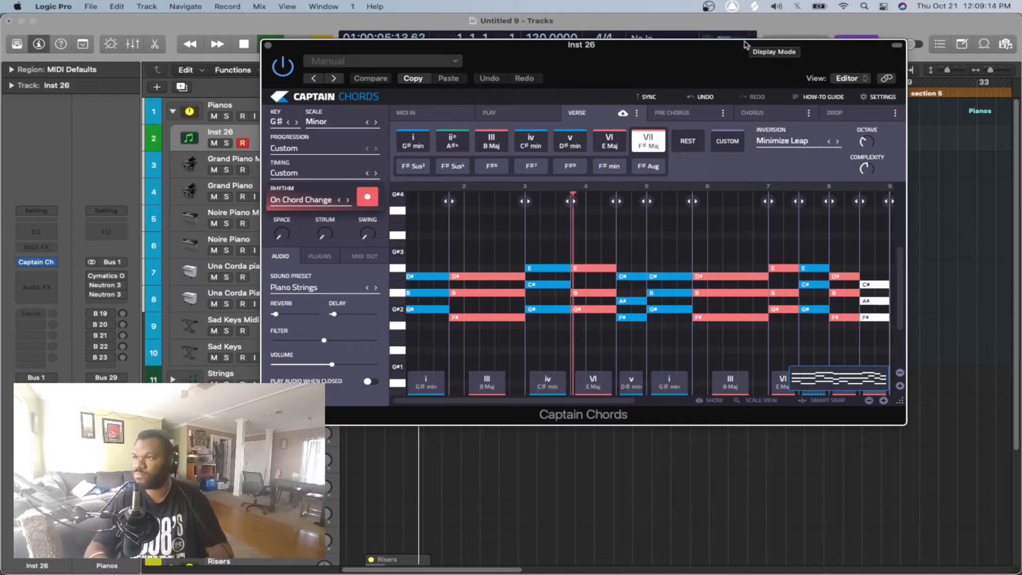
# Raise the complexity to 7 on the final F# Maj chord and the B Maj chord before it
pyautogui.moveTo(741, 42); pyautogui.dragTo(730, 81)
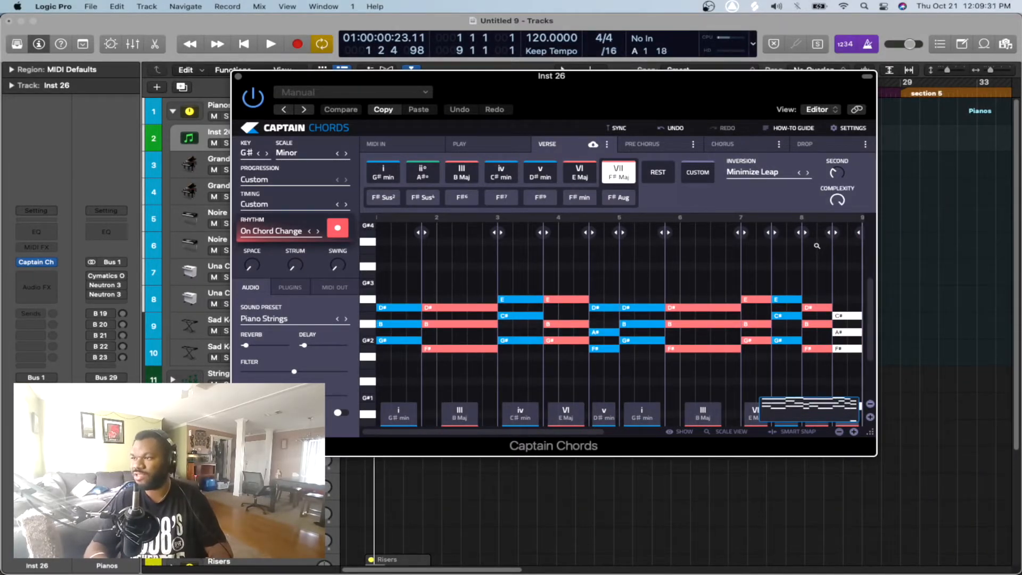
pyautogui.moveTo(822, 252)
pyautogui.moveTo(834, 205)
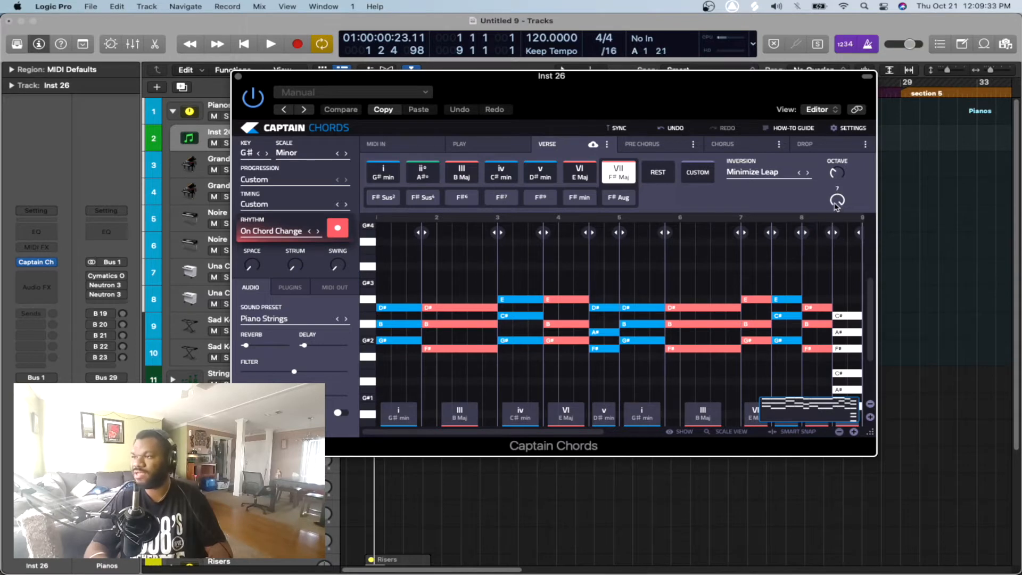
pyautogui.click(819, 291)
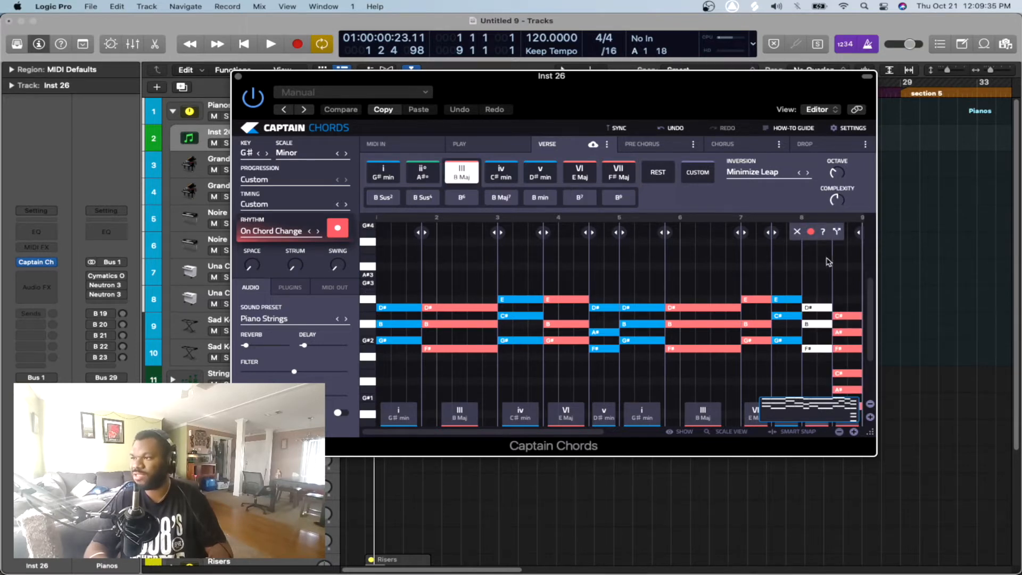
pyautogui.moveTo(836, 200)
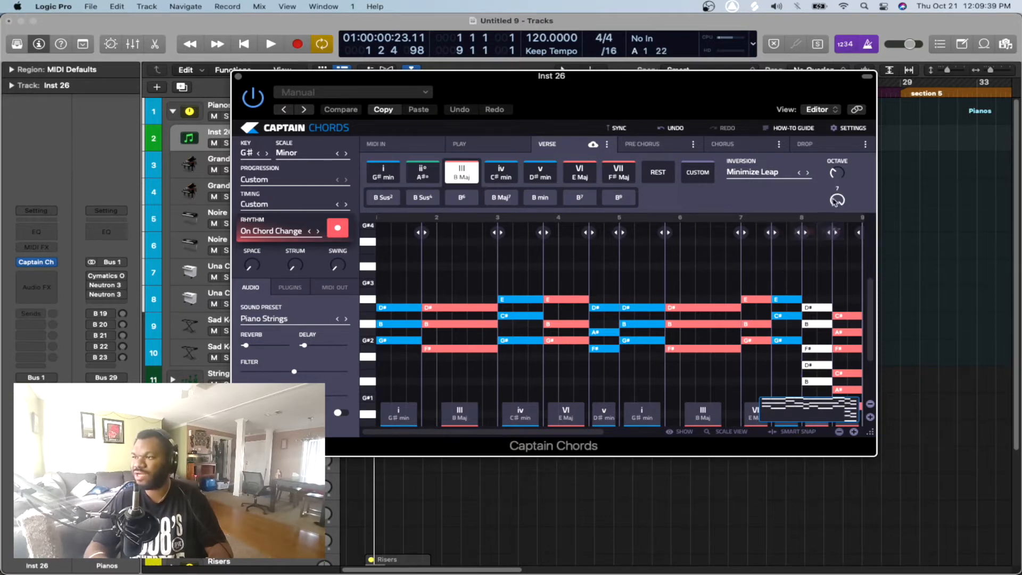
pyautogui.moveTo(798, 242)
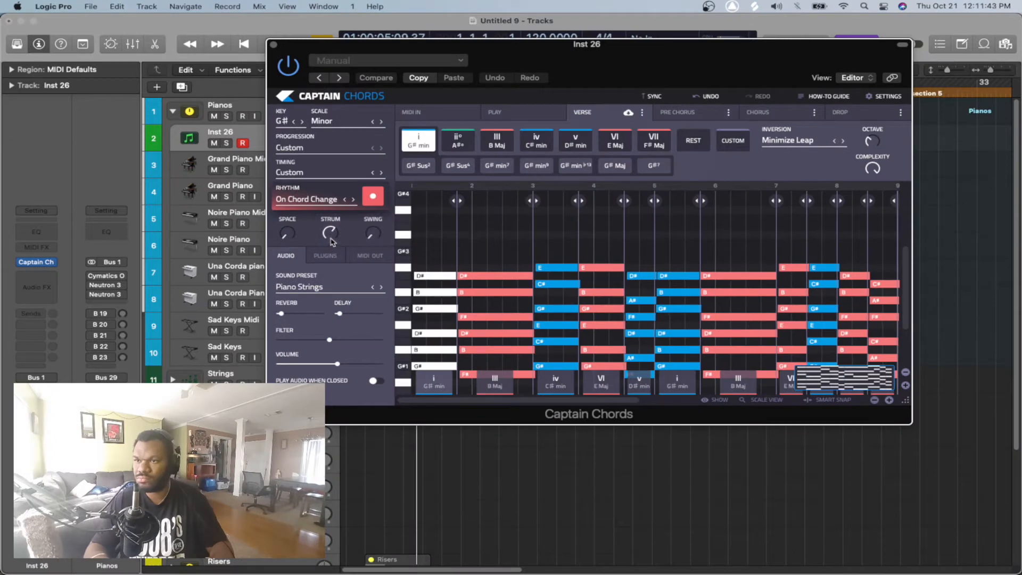
# Reduce the strum amount of the verse chords in Captain Chords and play back the progression
pyautogui.moveTo(331, 237)
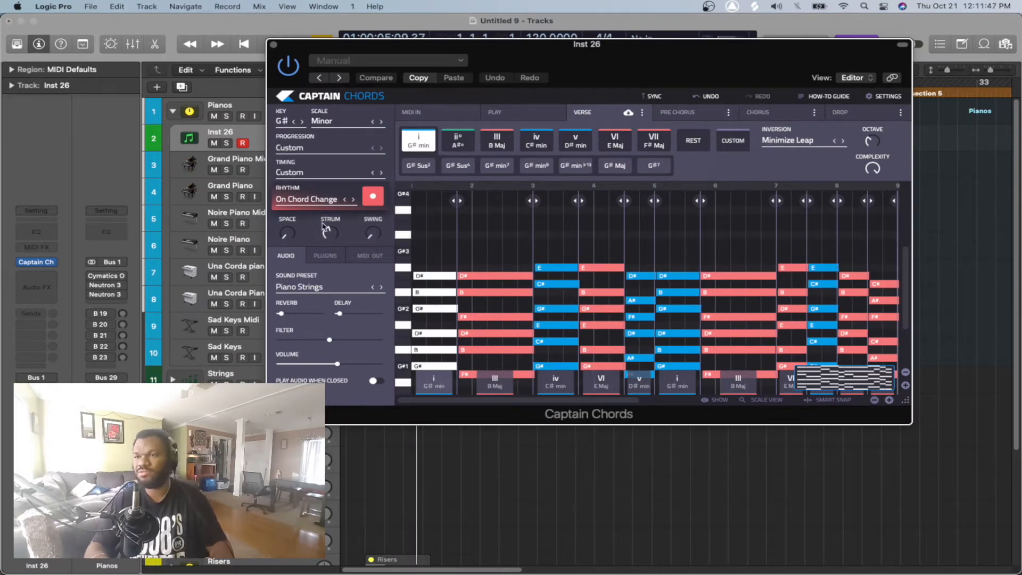
pyautogui.moveTo(435, 234)
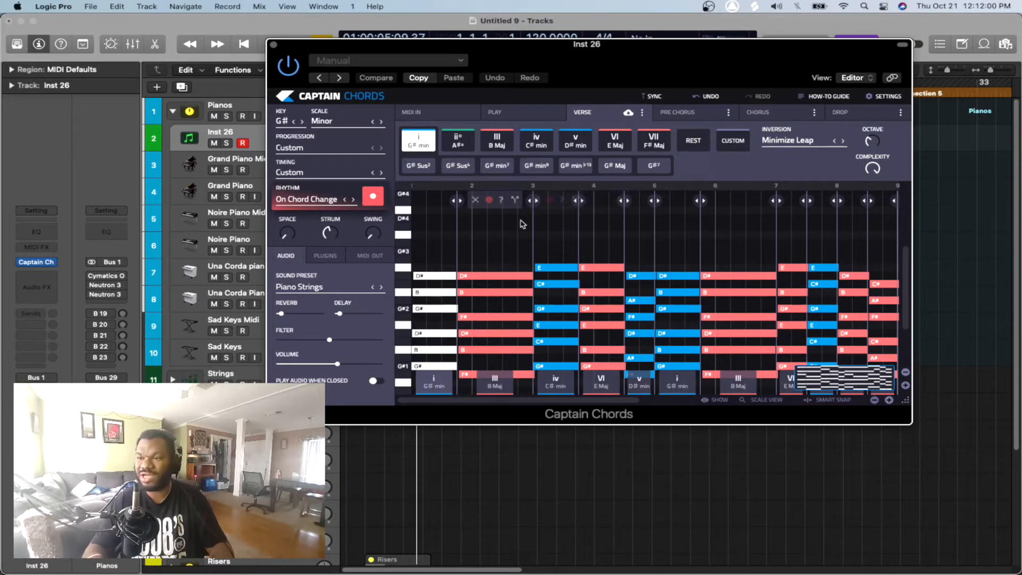
pyautogui.press('space')
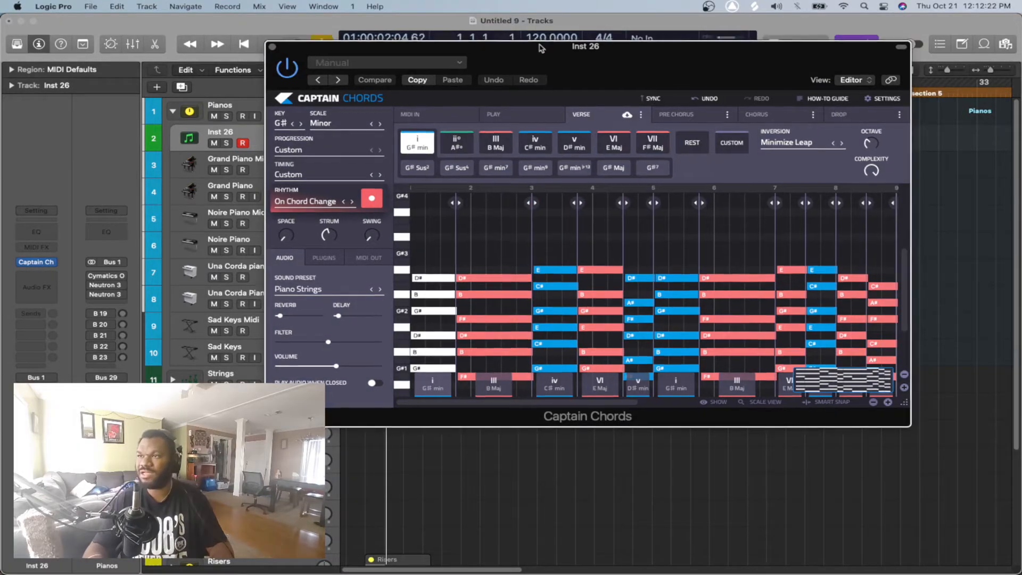
# Place the verse chords as a MIDI region at bar 1 of the Grand Piano Midi track and close Captain Chords
pyautogui.moveTo(540, 48); pyautogui.dragTo(546, 220)
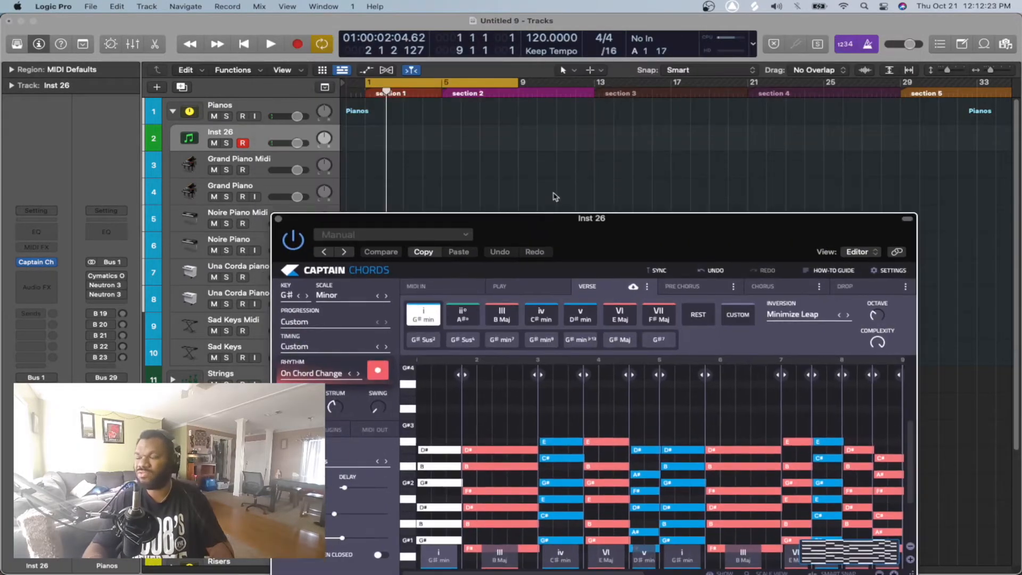
pyautogui.moveTo(819, 553); pyautogui.dragTo(369, 163)
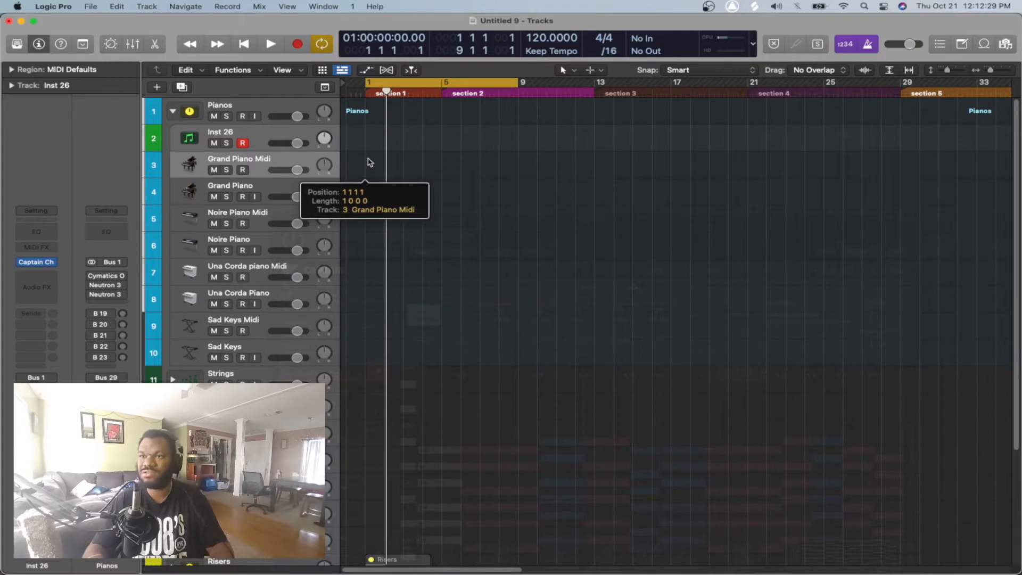
pyautogui.moveTo(374, 219); pyautogui.dragTo(386, 184)
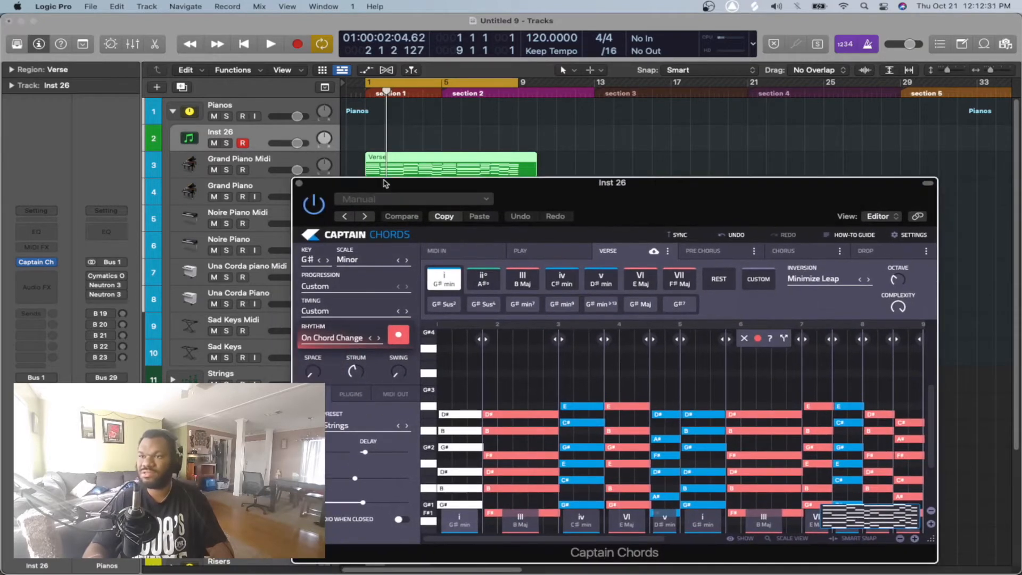
pyautogui.click(300, 183)
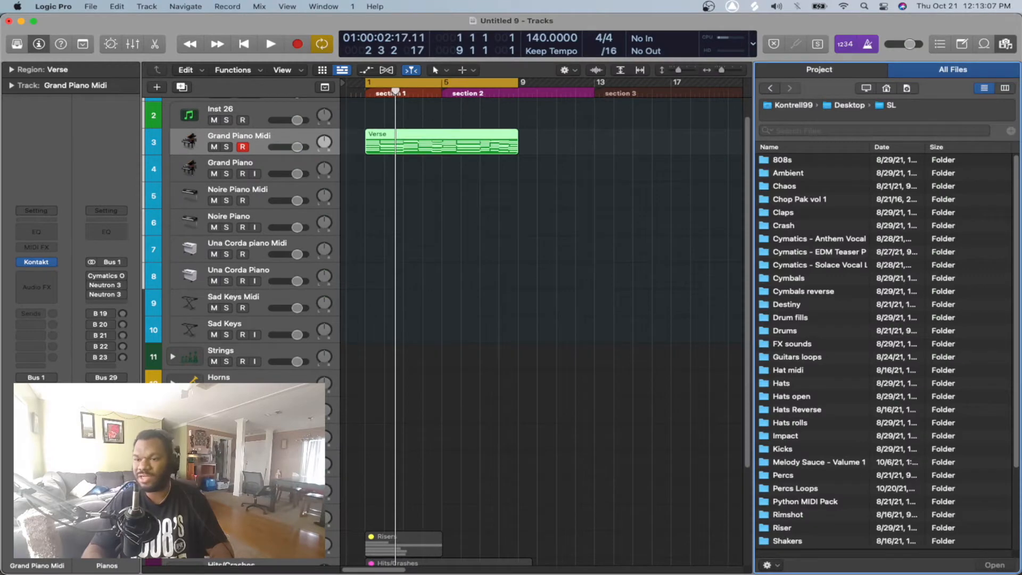
# Browse the sample folders, add the Cymatics Triple Drum Loop at 140 BPM at bar 1 in the Drums stack, and close the file browser
pyautogui.click(172, 464)
pyautogui.scroll(-3, 550, 393)
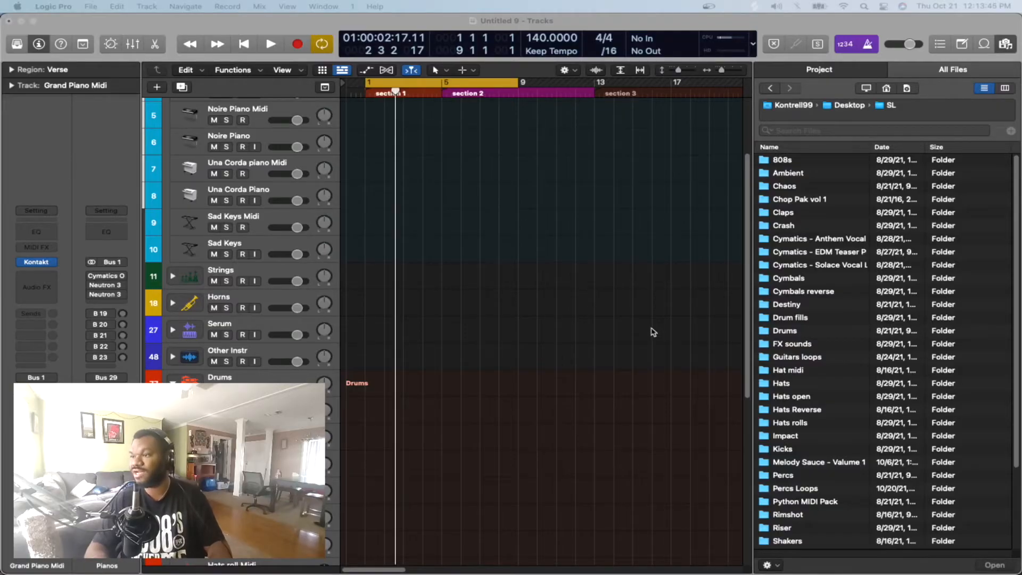
pyautogui.doubleClick(781, 319)
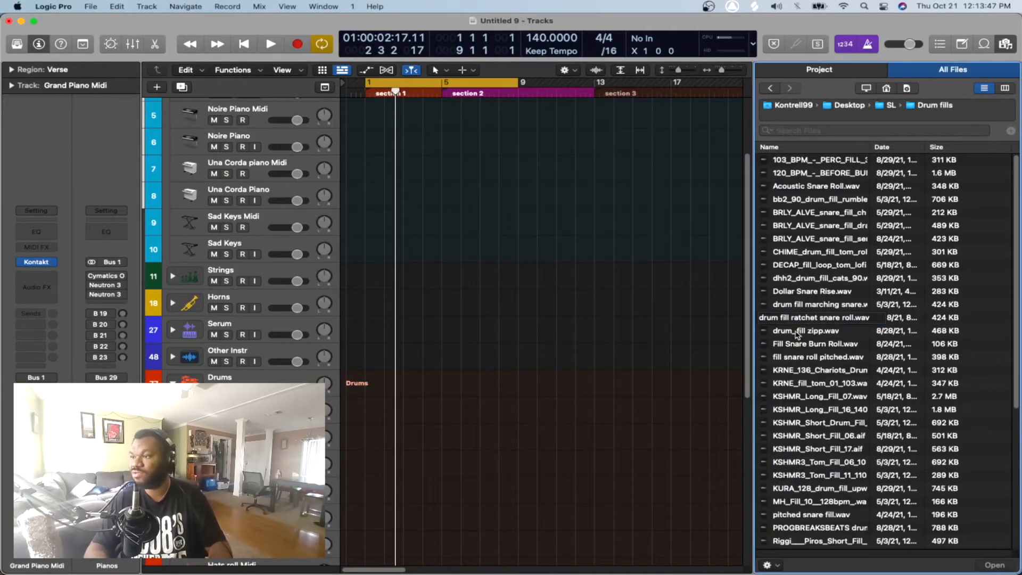
pyautogui.click(887, 106)
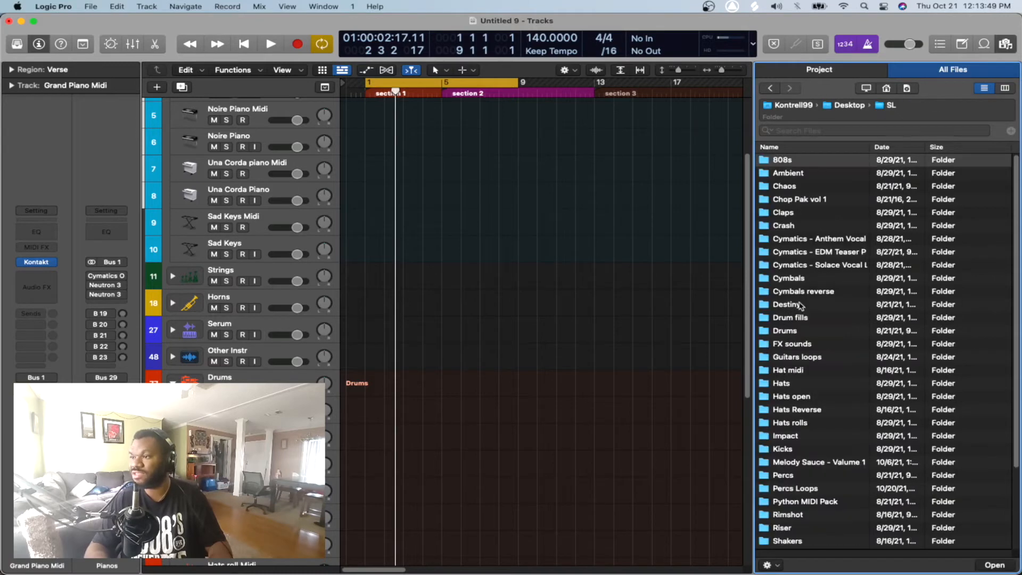
pyautogui.doubleClick(785, 330)
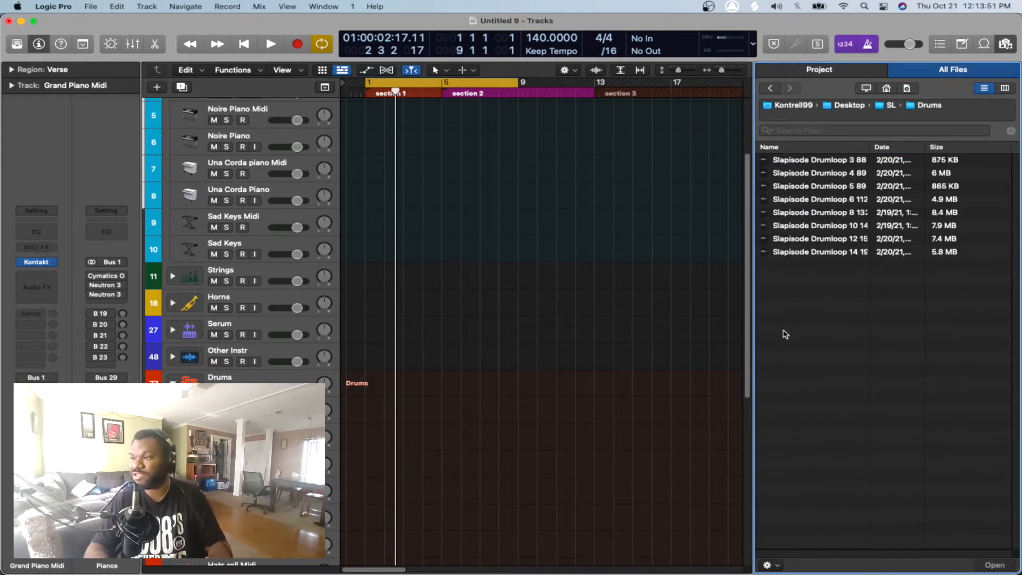
pyautogui.moveTo(868, 149); pyautogui.dragTo(924, 148)
pyautogui.moveTo(869, 228); pyautogui.dragTo(551, 360)
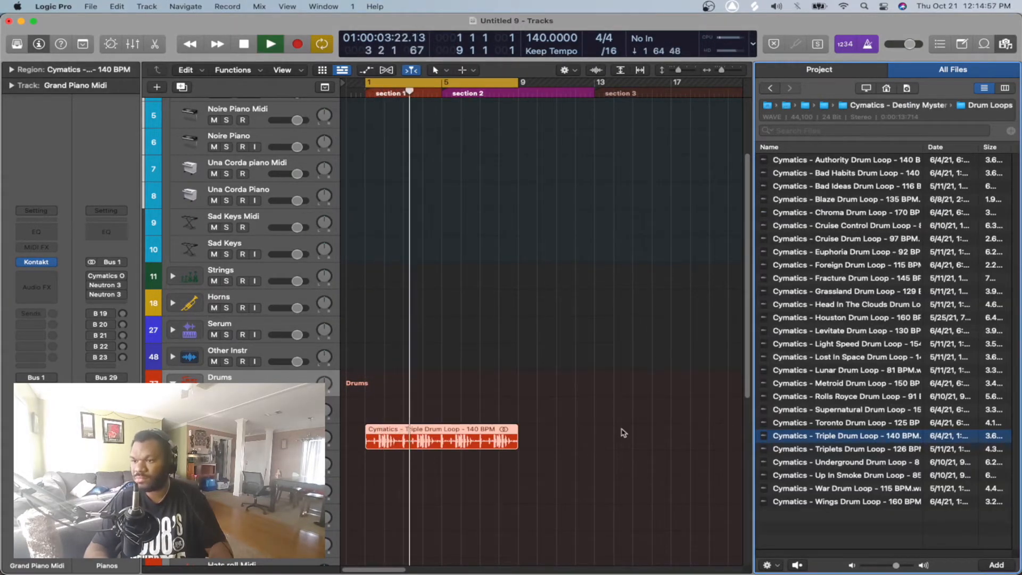
pyautogui.click(1002, 44)
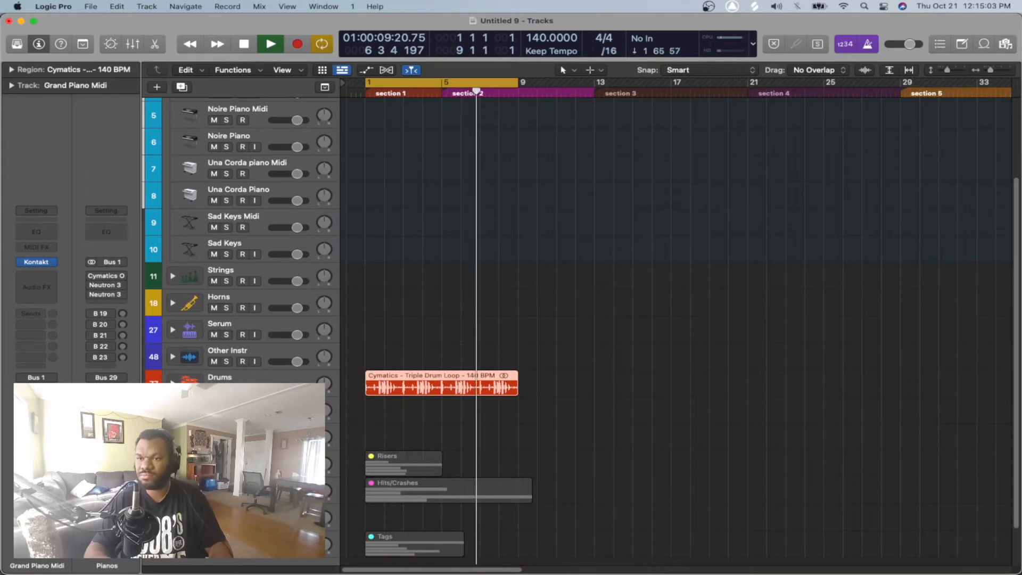
# Copy the Verse region from the Grand Piano Midi track to bar 1 of the stings chords Midi track
pyautogui.scroll(4, 608, 406)
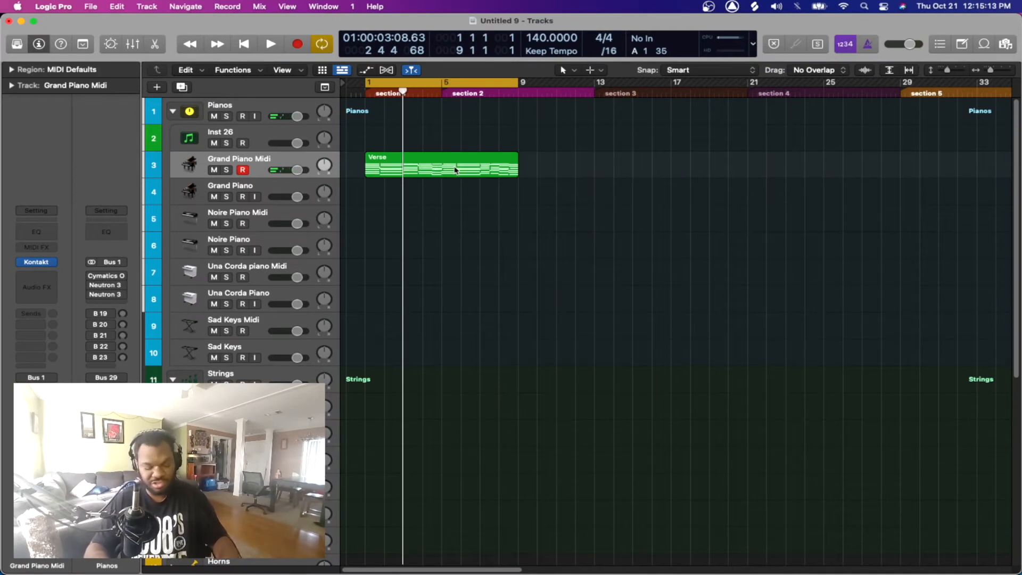
pyautogui.moveTo(455, 170); pyautogui.dragTo(456, 171)
pyautogui.moveTo(455, 217); pyautogui.dragTo(456, 413)
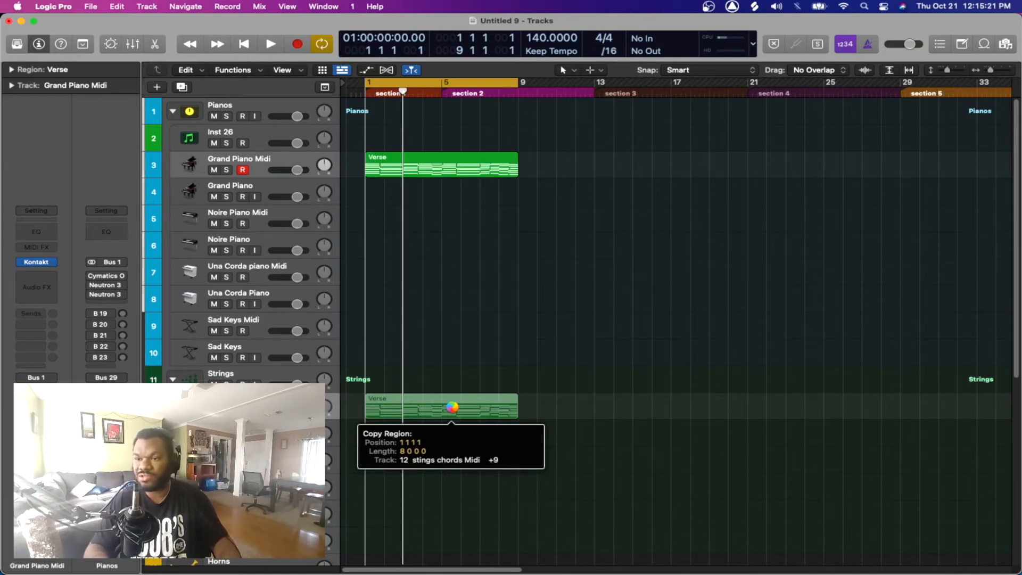
# Move the Verse region from the stings chords Midi track down to the Strings short Midi track at bar 1
pyautogui.scroll(-3, 431, 363)
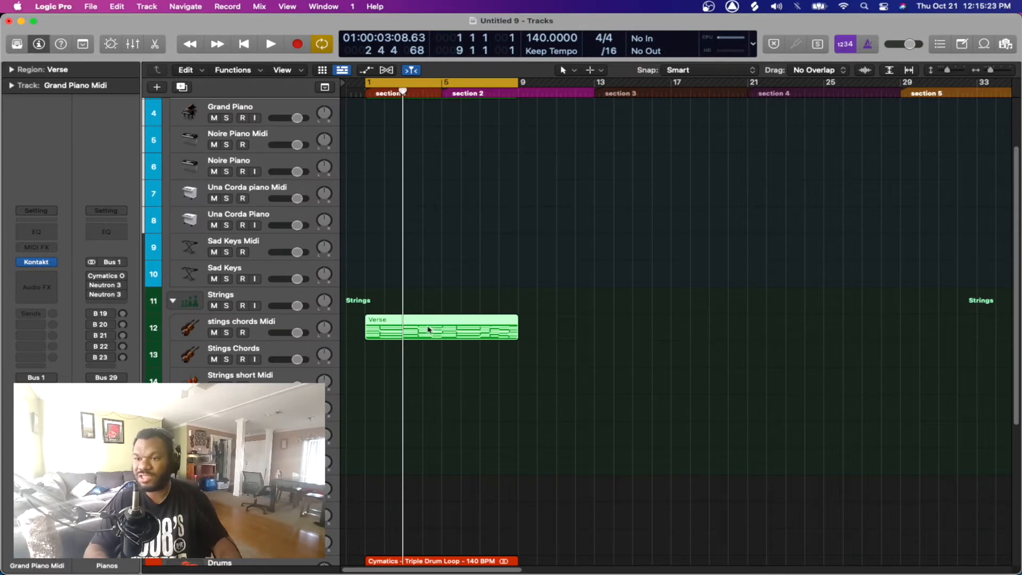
pyautogui.moveTo(429, 329); pyautogui.dragTo(428, 384)
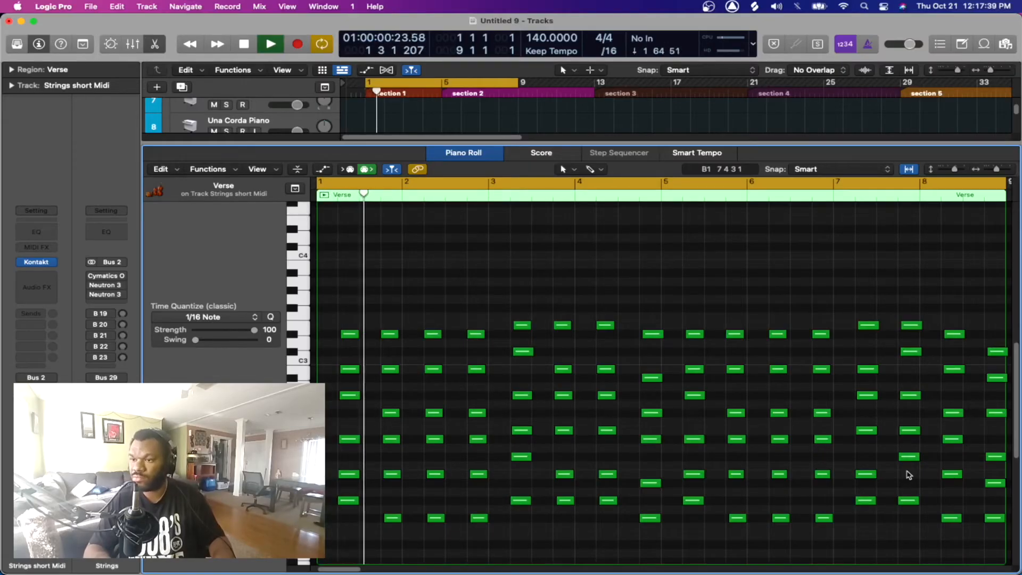
# Transpose all notes of the Verse region on Strings short Midi up one octave and play the result back
pyautogui.press('space')
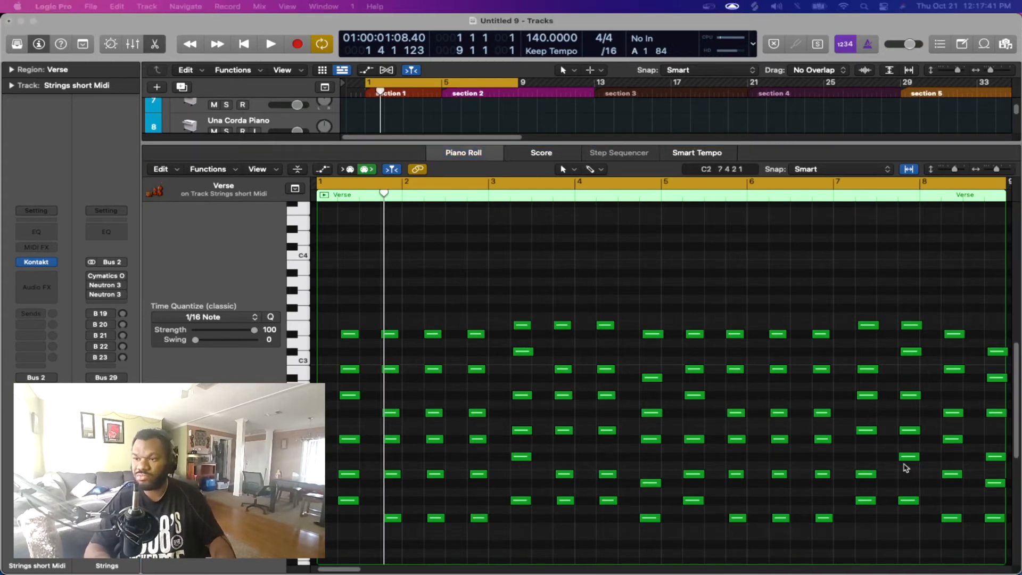
pyautogui.click(654, 260)
pyautogui.press('super+a')
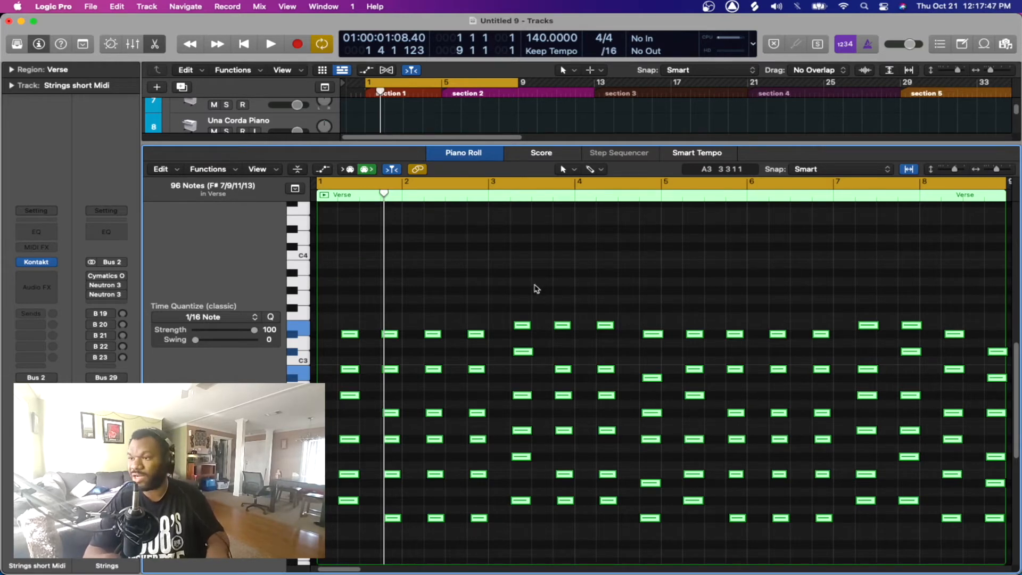
pyautogui.hotkey('alt', 'shift', 'Up')
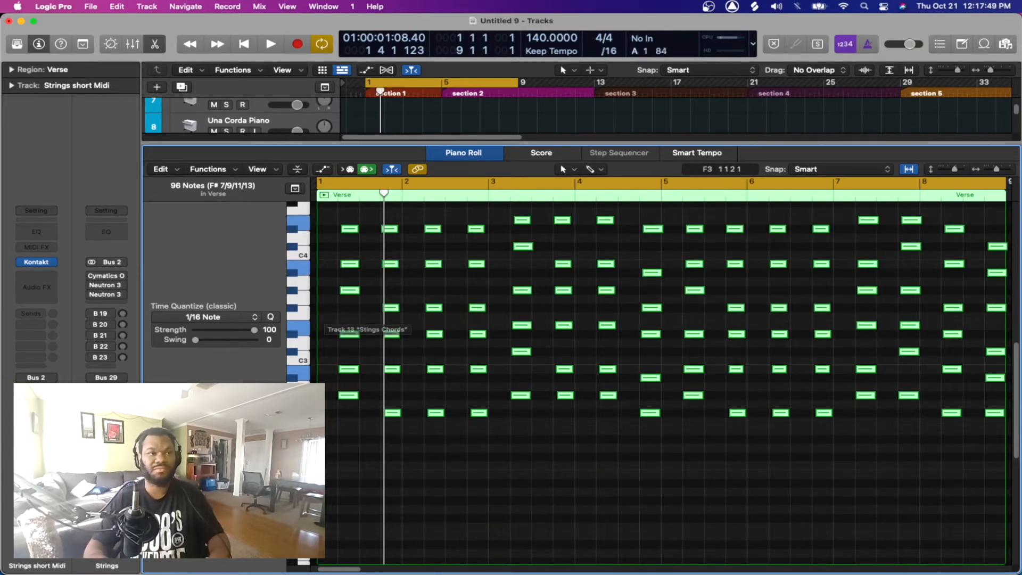
pyautogui.click(514, 477)
pyautogui.press('space')
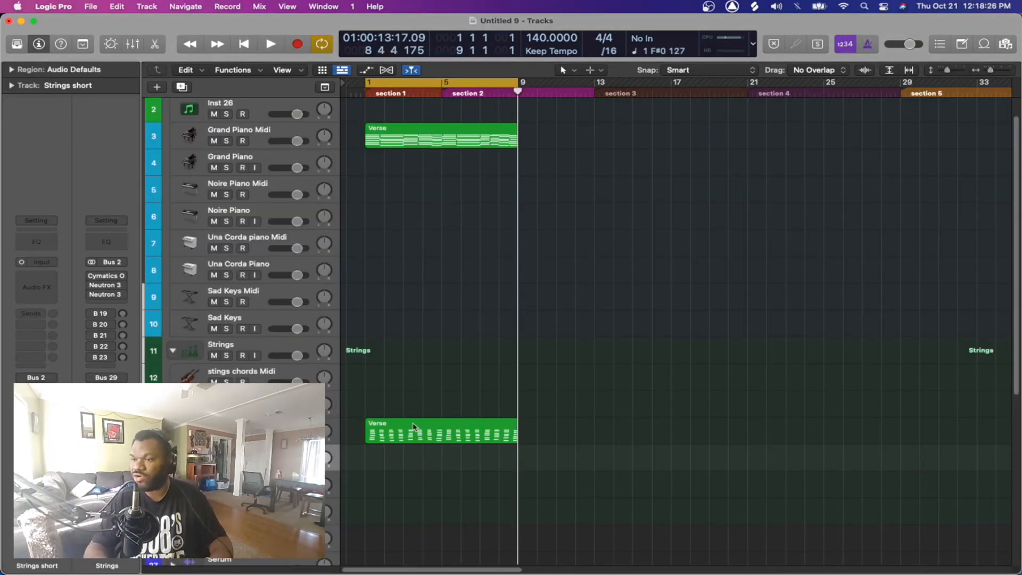
# Bounce the Strings short Midi Verse region in place to the selected Strings short track as "strings", deleting the source
pyautogui.rightClick(413, 427)
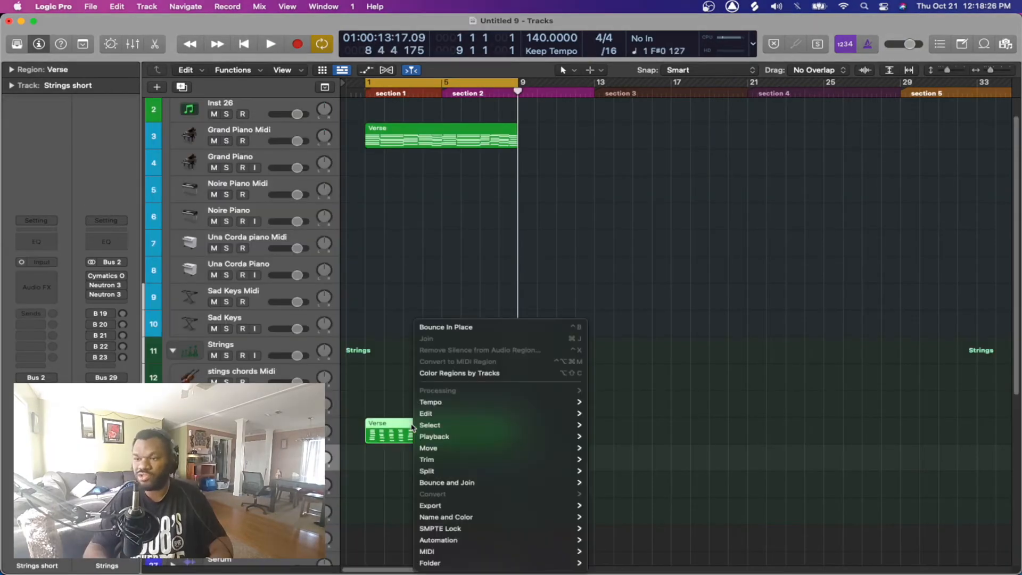
pyautogui.click(471, 326)
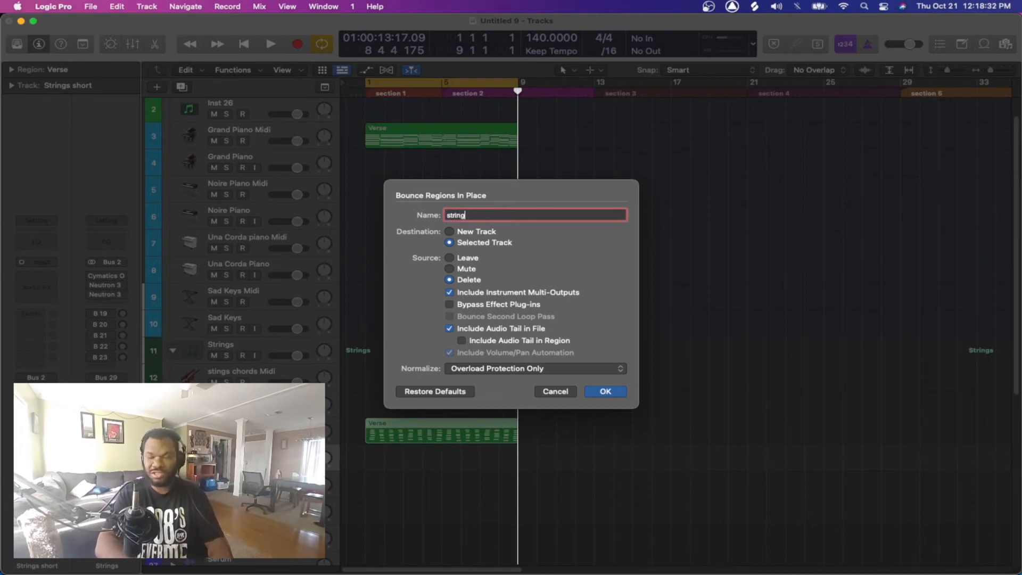
pyautogui.press('Return')
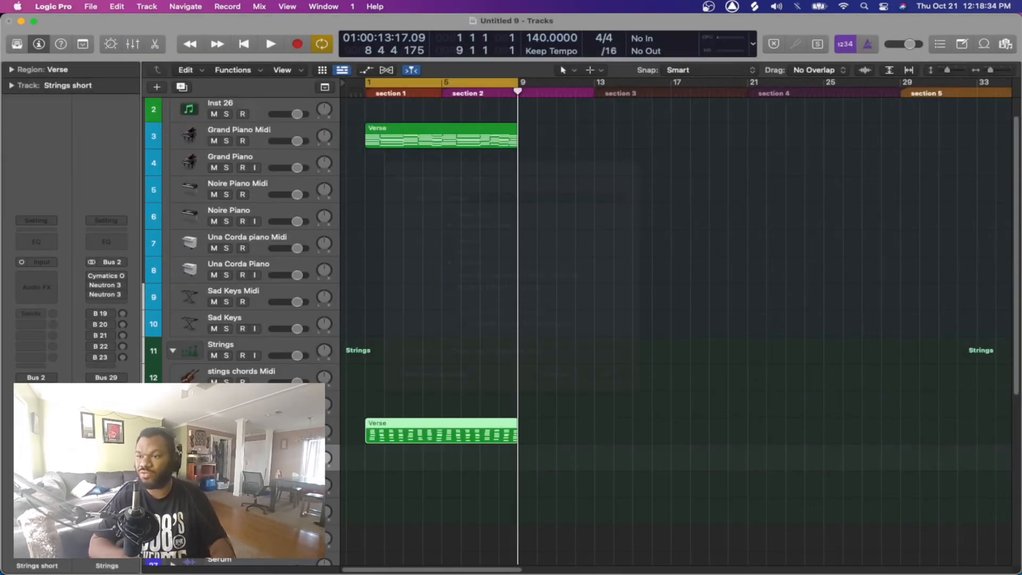
pyautogui.press('Return')
pyautogui.press('space')
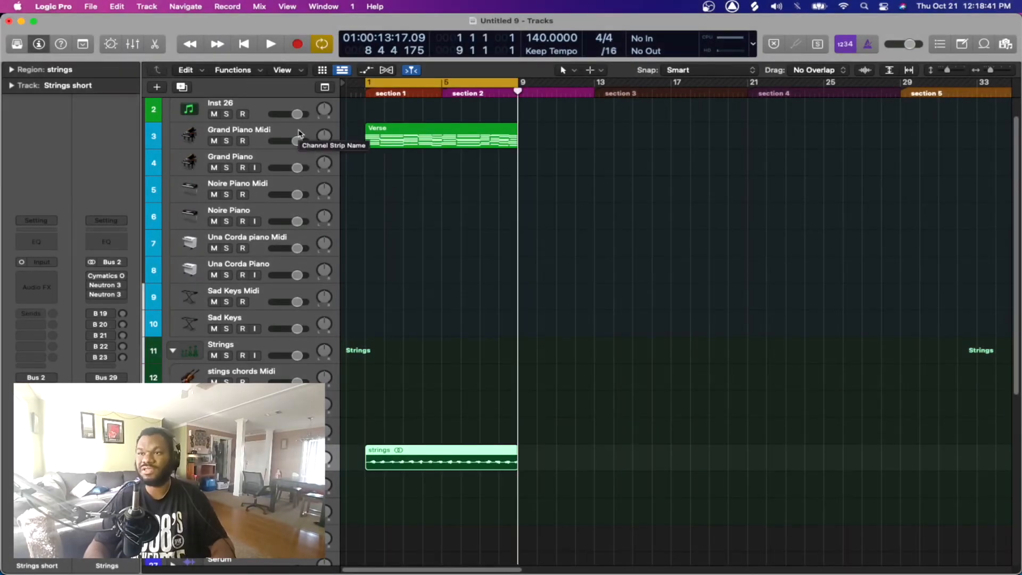
# Select the Grand Piano track and copy the Verse region from Grand Piano Midi to the Noire Piano Midi track
pyautogui.click(299, 134)
pyautogui.click(348, 168)
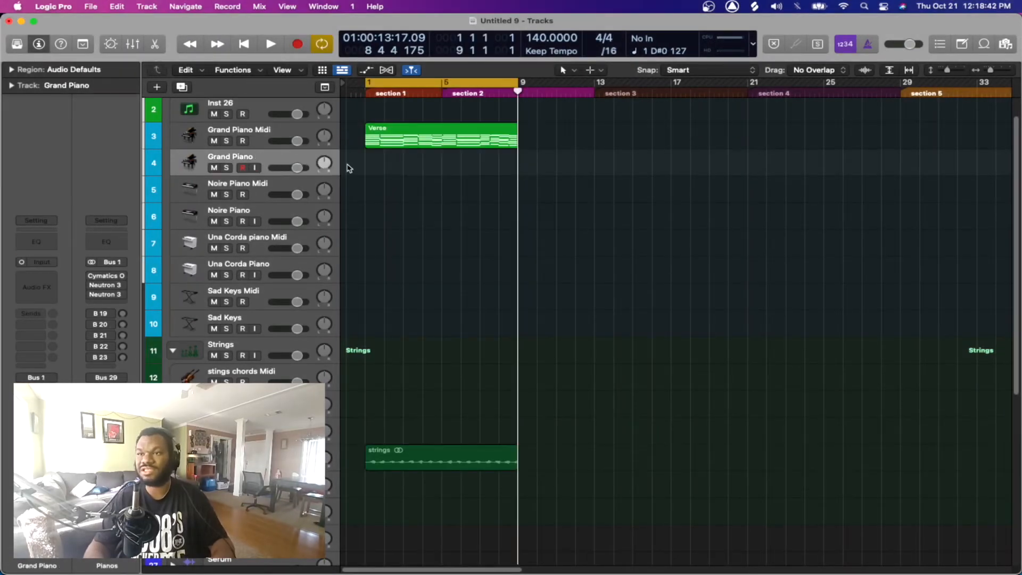
pyautogui.moveTo(387, 140); pyautogui.dragTo(382, 170)
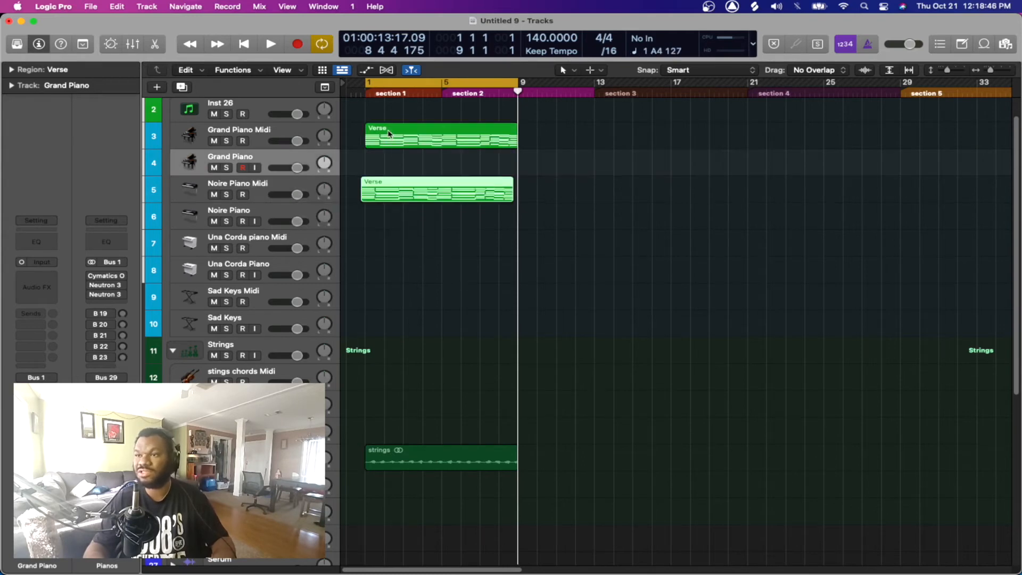
# Bounce the Grand Piano Midi Verse region in place to the selected Grand Piano track as "Piano", deleting the source
pyautogui.rightClick(388, 136)
pyautogui.click(479, 140)
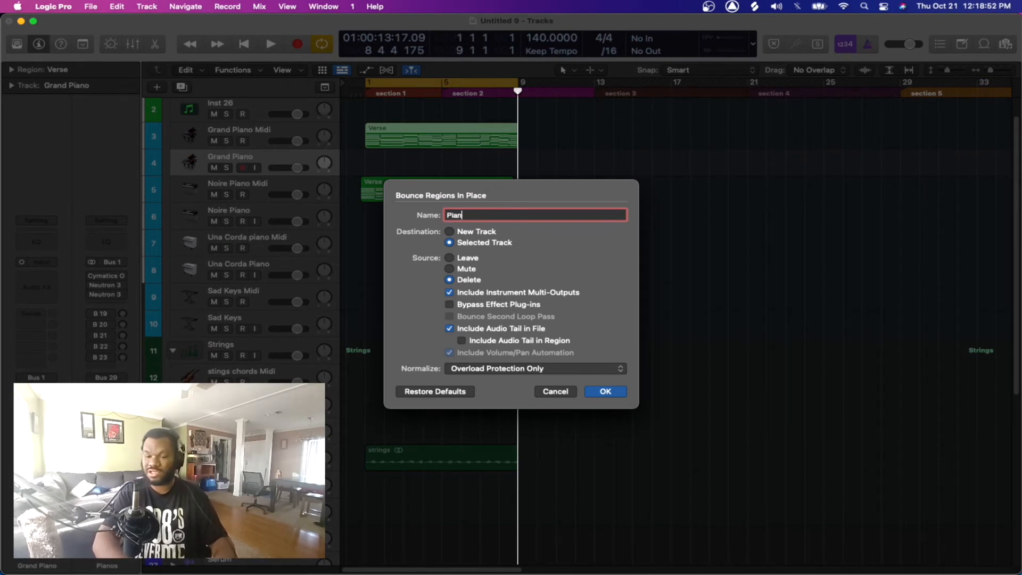
pyautogui.press('Return')
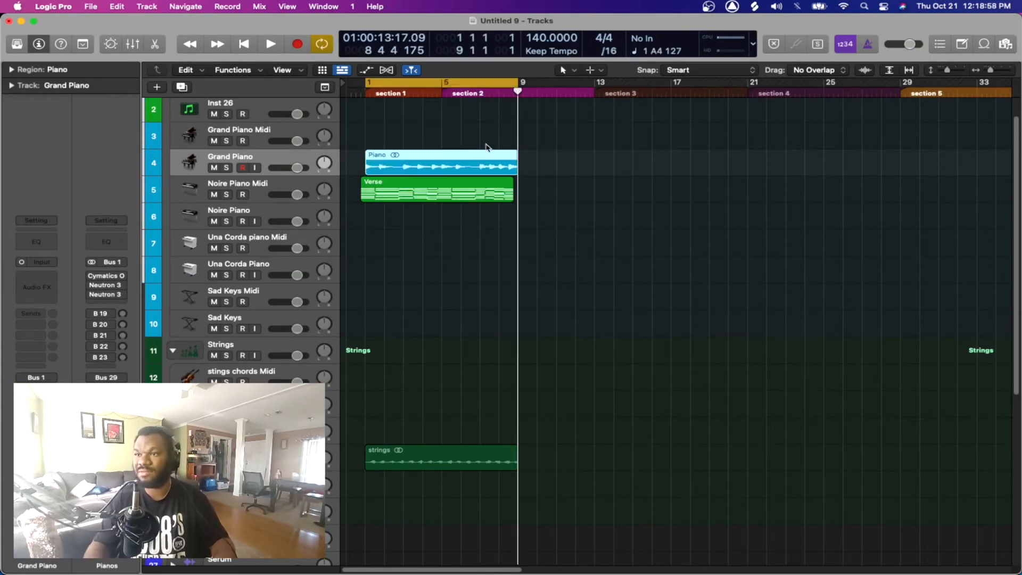
# Align the Verse region on Noire Piano Midi to bar 1 and bounce it in place to the Noire Piano track as "Keys"
pyautogui.moveTo(415, 201); pyautogui.dragTo(420, 197)
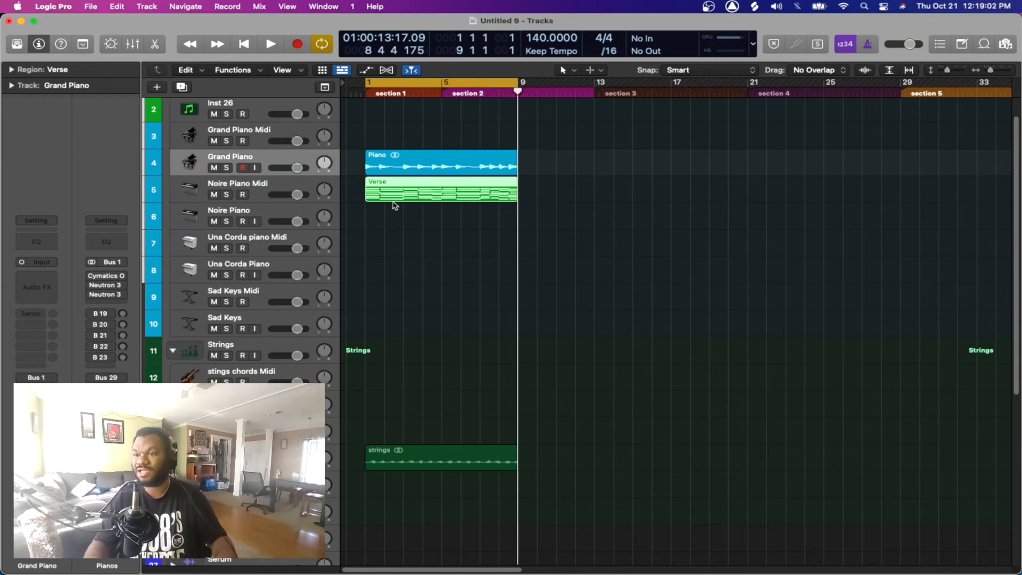
pyautogui.scroll(-5, 394, 205)
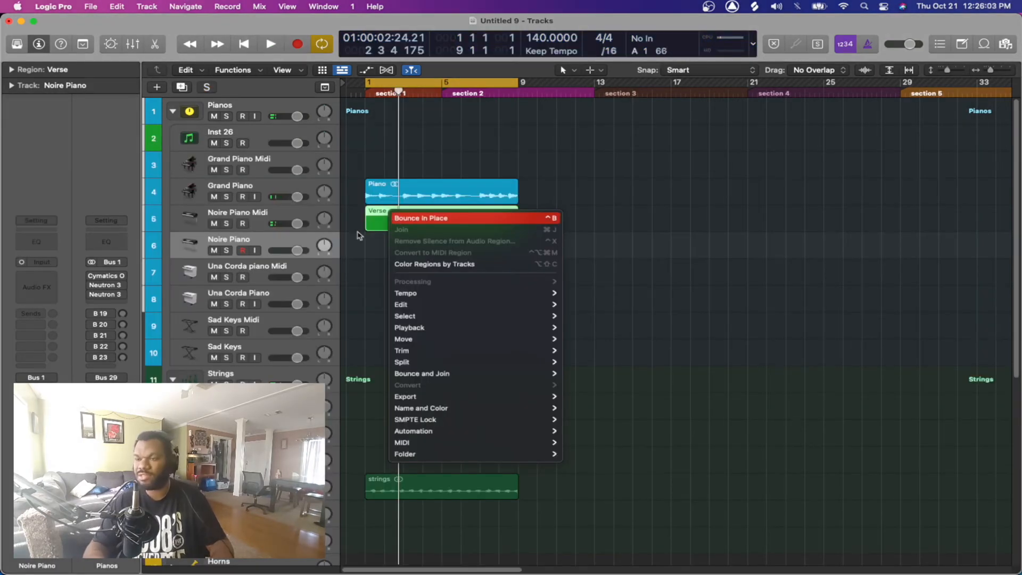
pyautogui.click(357, 250)
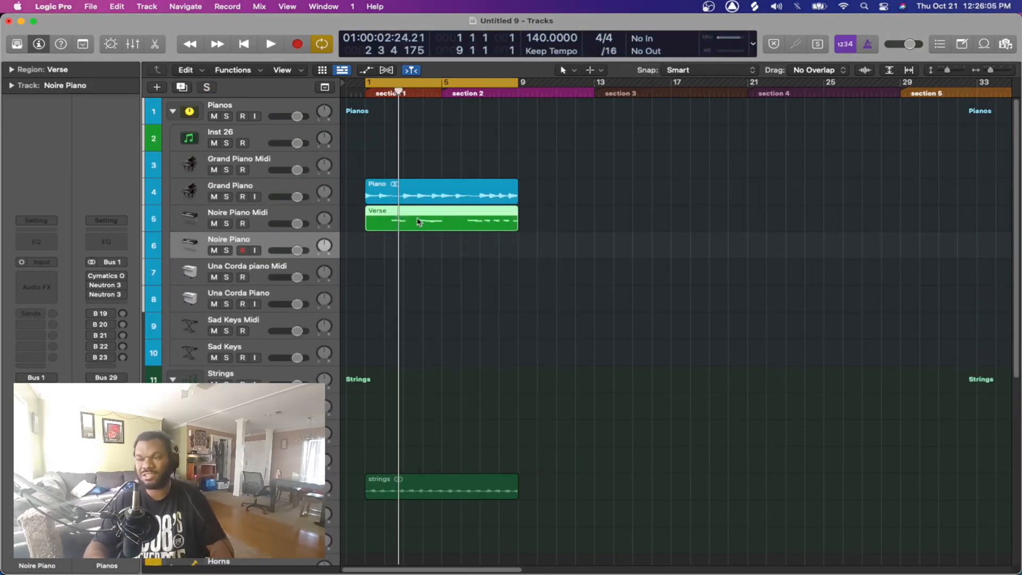
pyautogui.rightClick(413, 224)
pyautogui.click(426, 224)
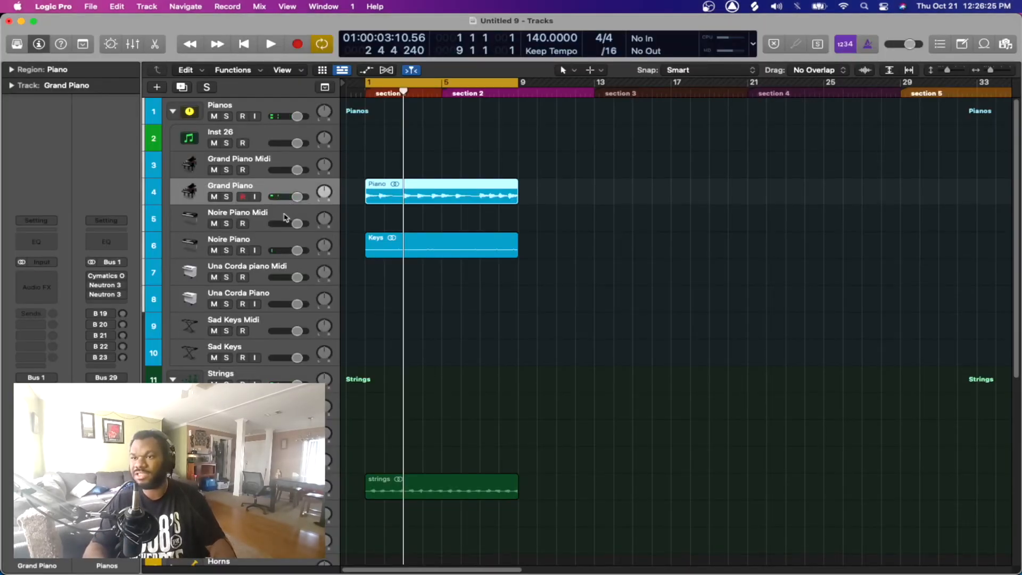
# Switch the input format of the Noire Piano and Strings short audio tracks to stereo and play back the arrangement
pyautogui.click(249, 242)
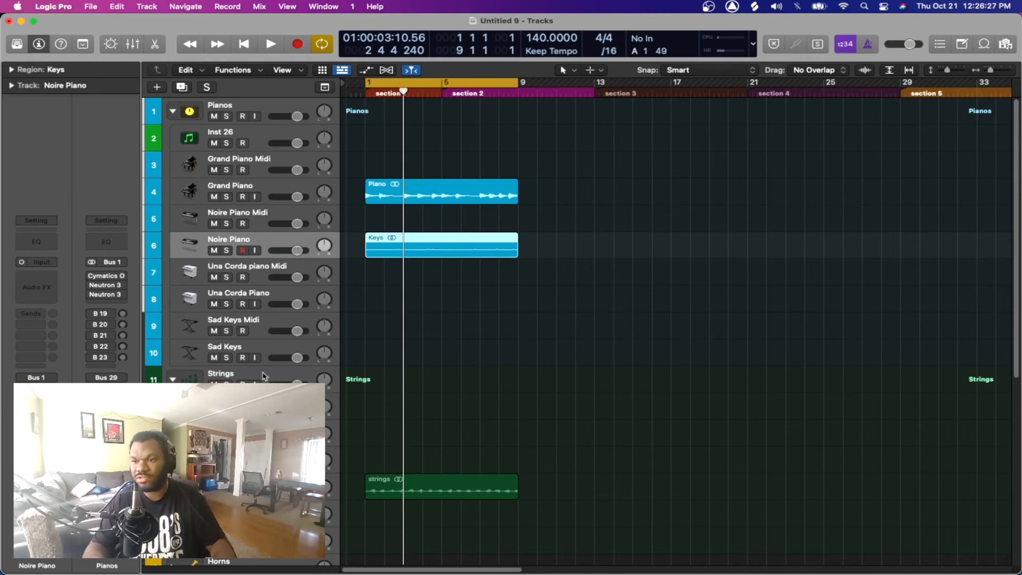
pyautogui.click(250, 487)
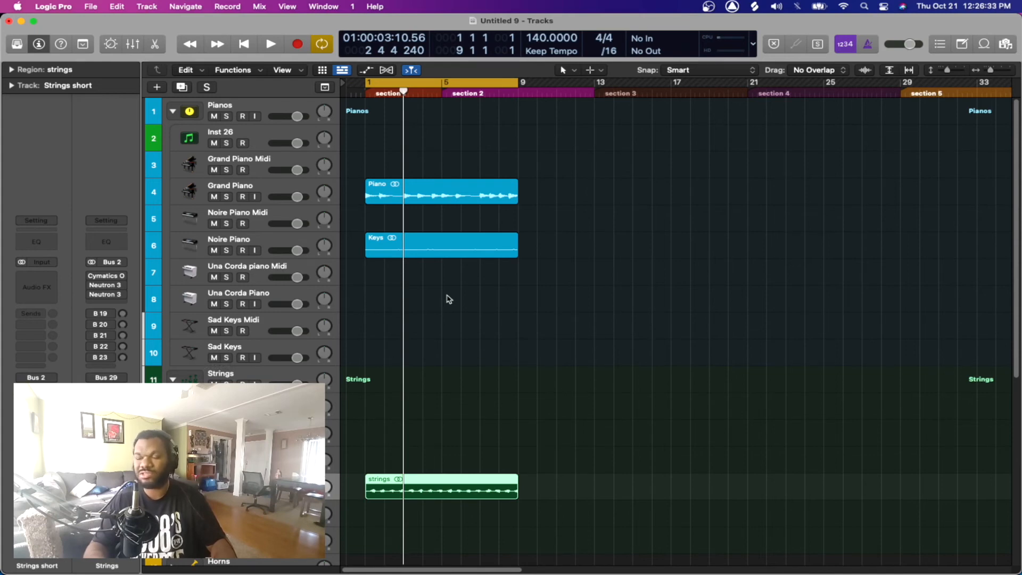
pyautogui.press('space')
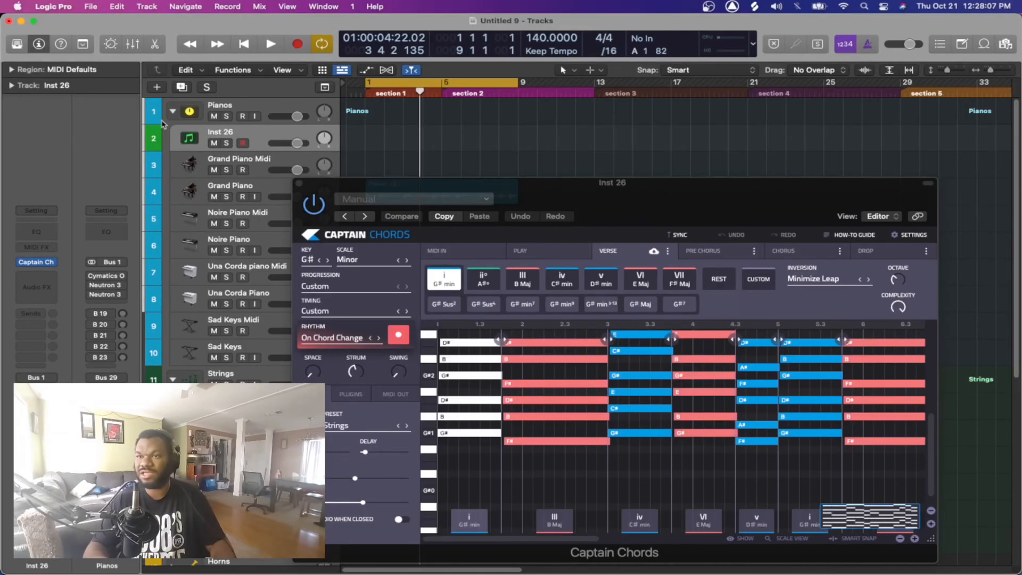
# Collapse the Pianos and Strings stacks, expand the Other Instr stack, and move the Captain Chords window out of the way
pyautogui.click(173, 112)
pyautogui.click(170, 139)
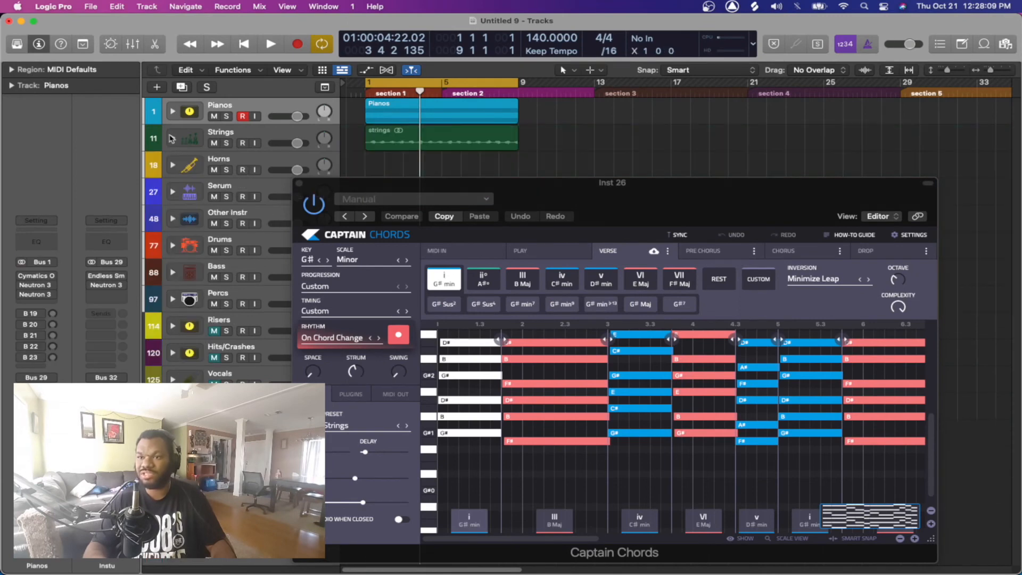
pyautogui.click(173, 218)
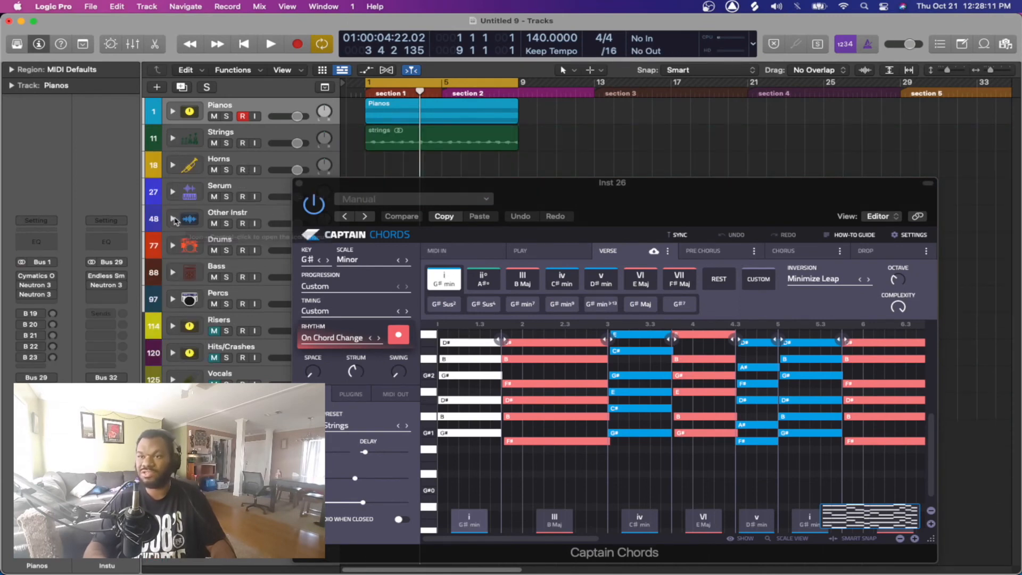
pyautogui.moveTo(348, 186); pyautogui.dragTo(525, 61)
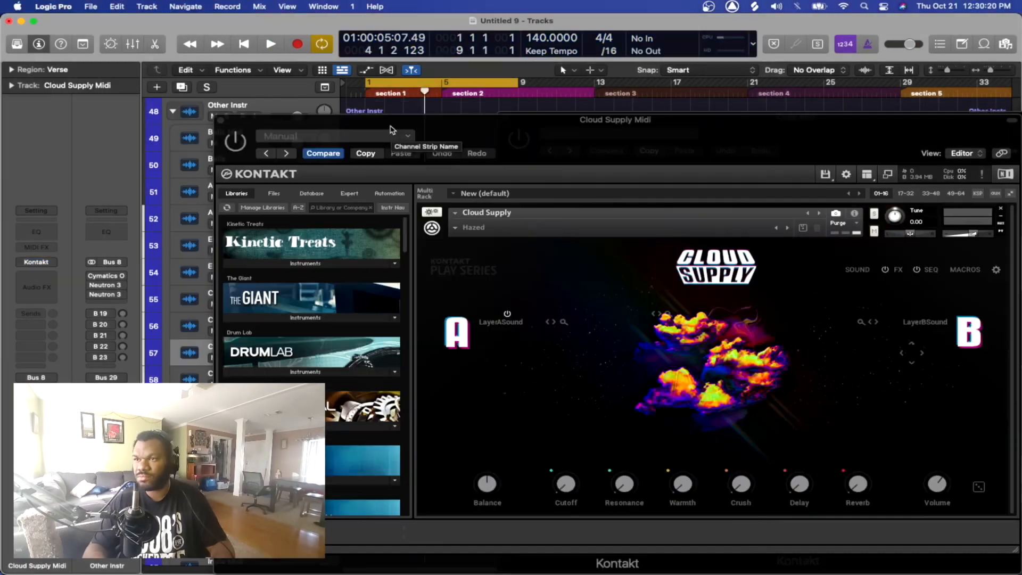
# Reposition the Kontakt and Serum plug-in windows while auditioning the Verse chords with Cloud Supply and ARP - Above The Clouds
pyautogui.moveTo(400, 141); pyautogui.dragTo(484, 216)
pyautogui.doubleClick(484, 216)
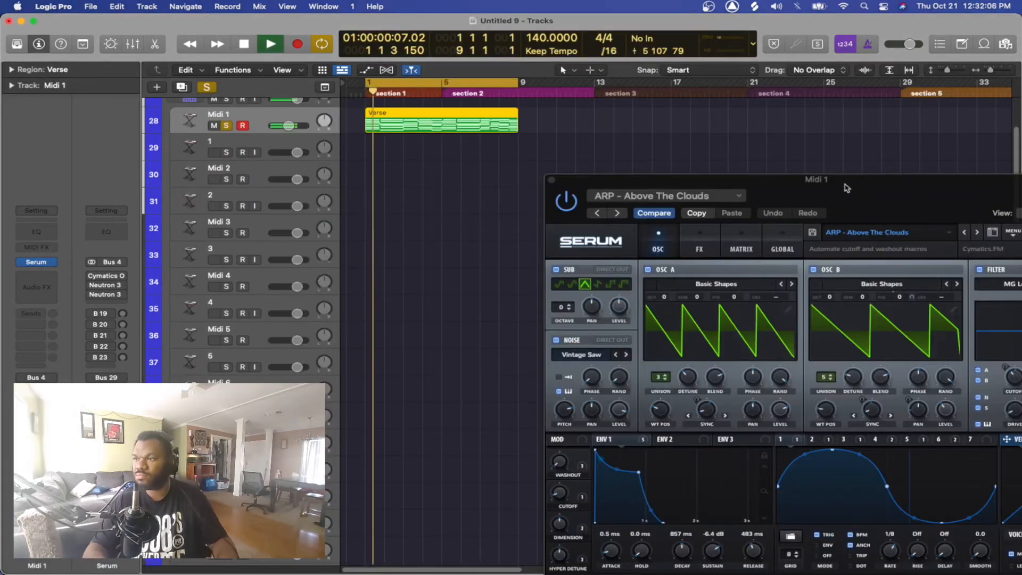
pyautogui.moveTo(843, 180); pyautogui.dragTo(727, 121)
pyautogui.click(857, 172)
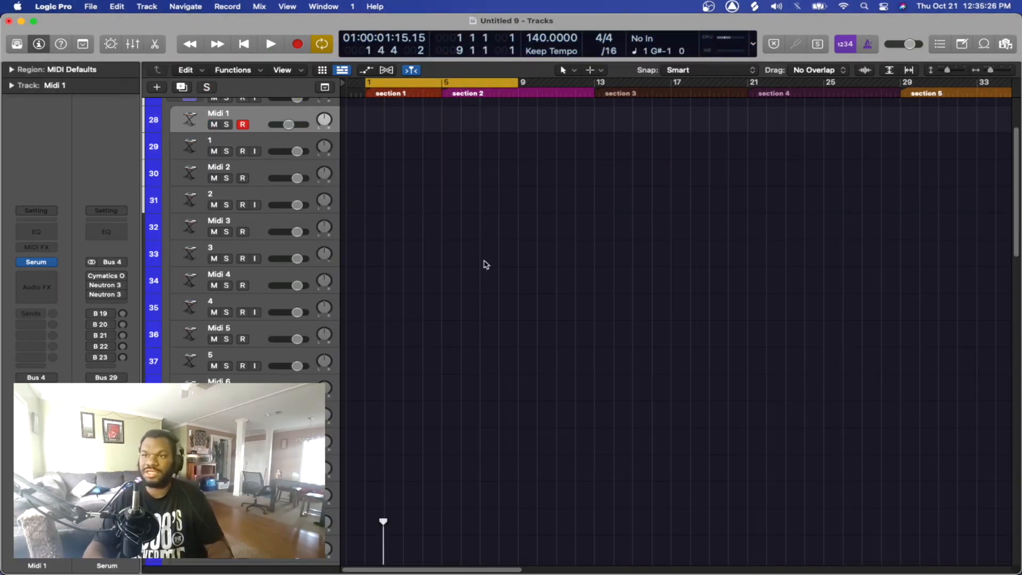
# Collapse the Serum stack and mute the Drums stack
pyautogui.scroll(4, 485, 264)
pyautogui.scroll(-1, 484, 266)
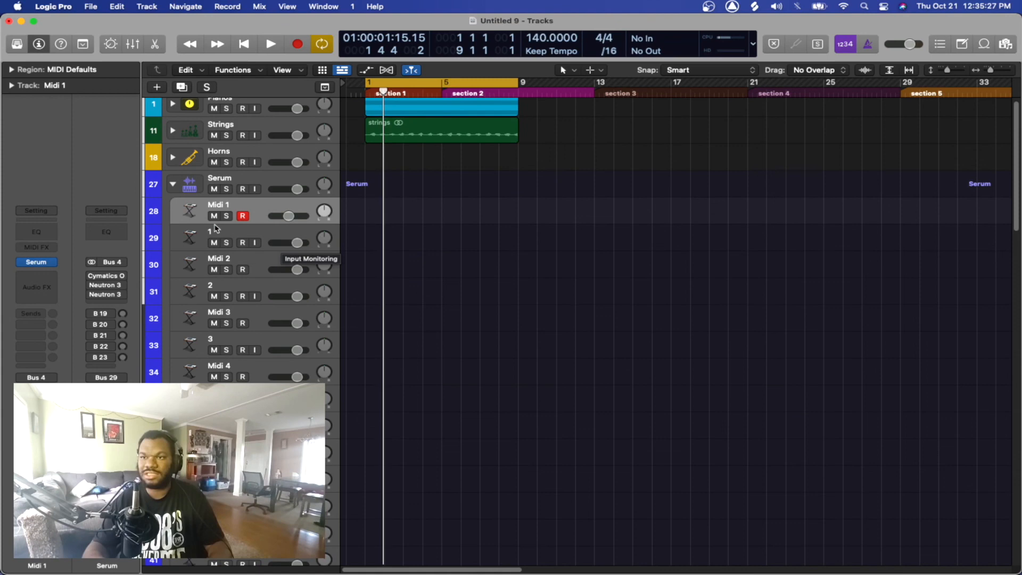
pyautogui.click(173, 185)
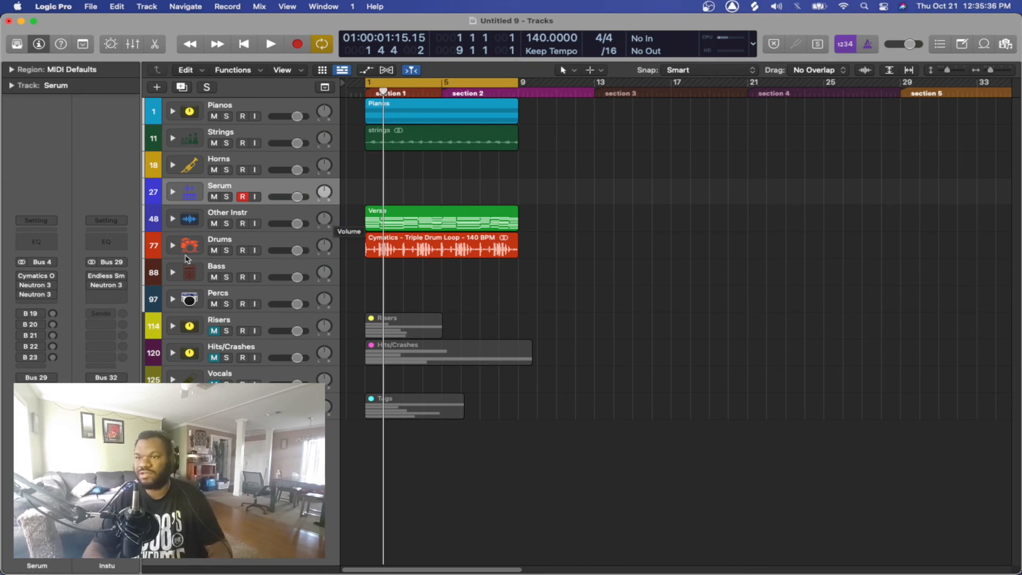
pyautogui.click(215, 250)
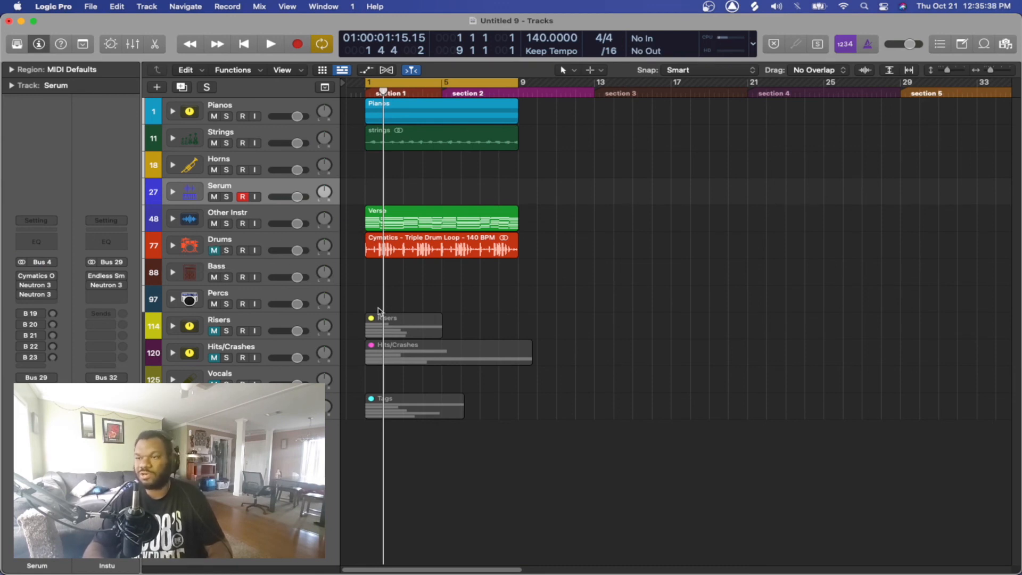